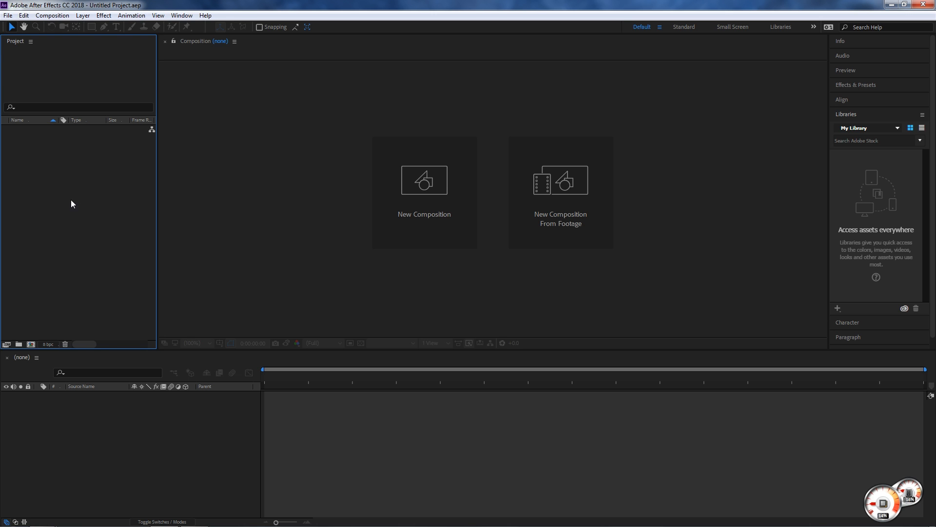
- Begin importing a file, browse to the Assests folder on the desktop, and show its contents as large icons
click(7, 16)
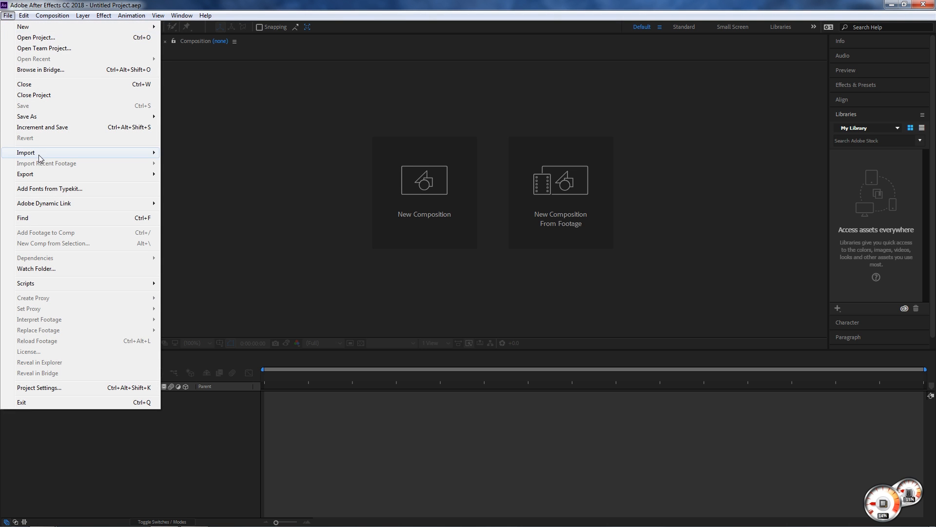
mouse_move(39, 154)
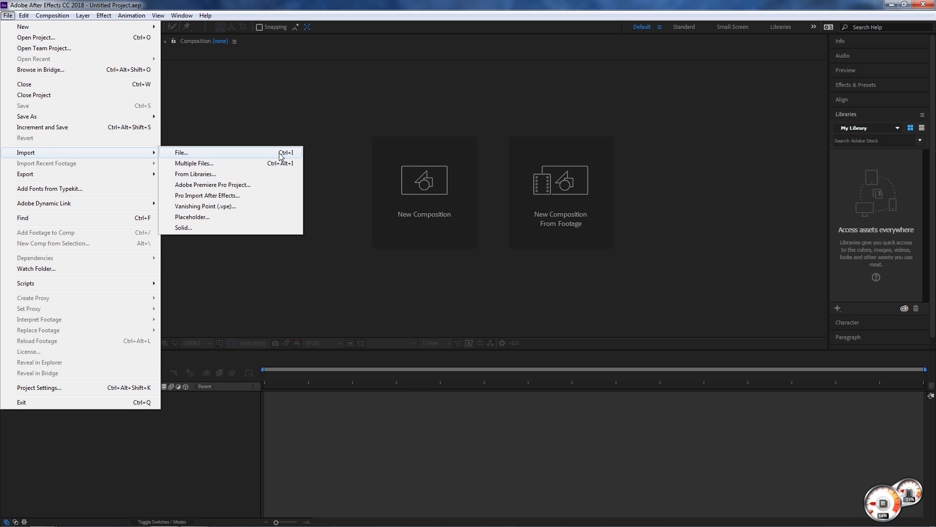
click(243, 155)
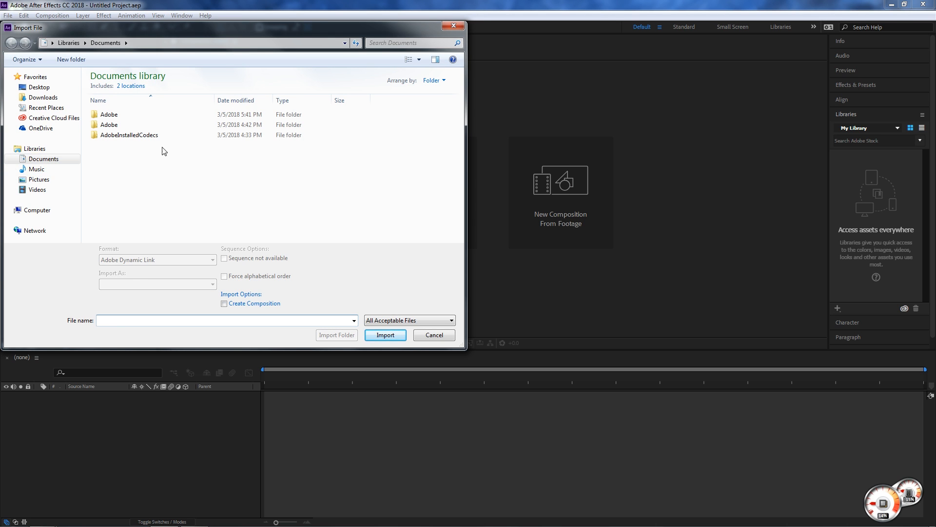
click(39, 87)
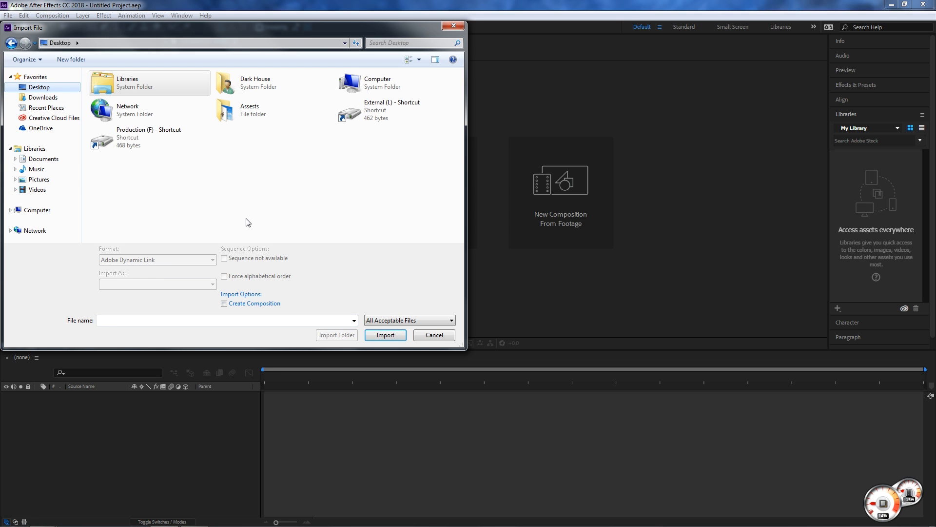
double_click(256, 115)
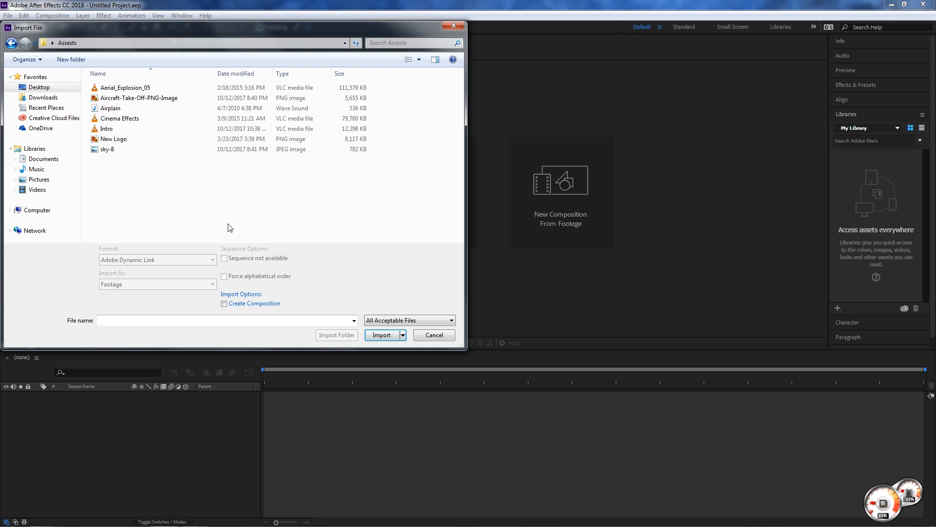
click(419, 59)
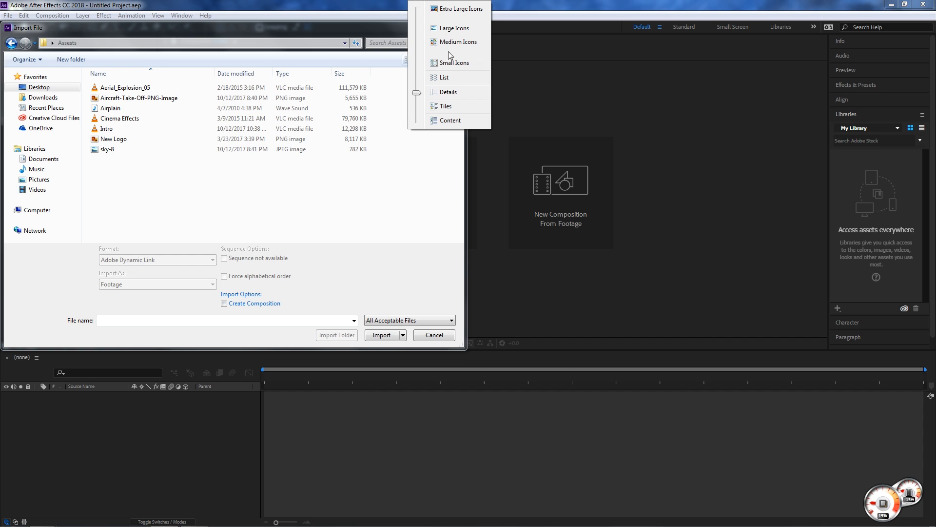
click(452, 29)
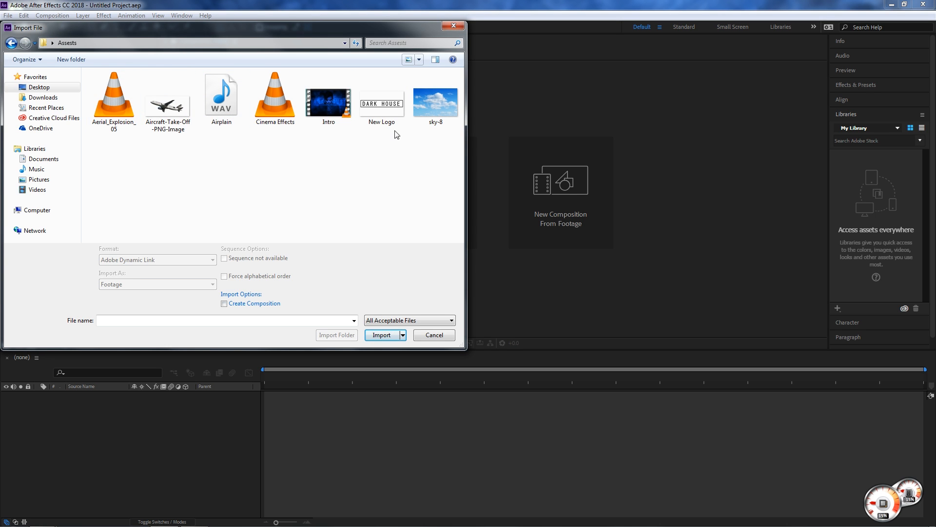
- Import the sky-8 image from the Assests folder into the project as footage
click(432, 102)
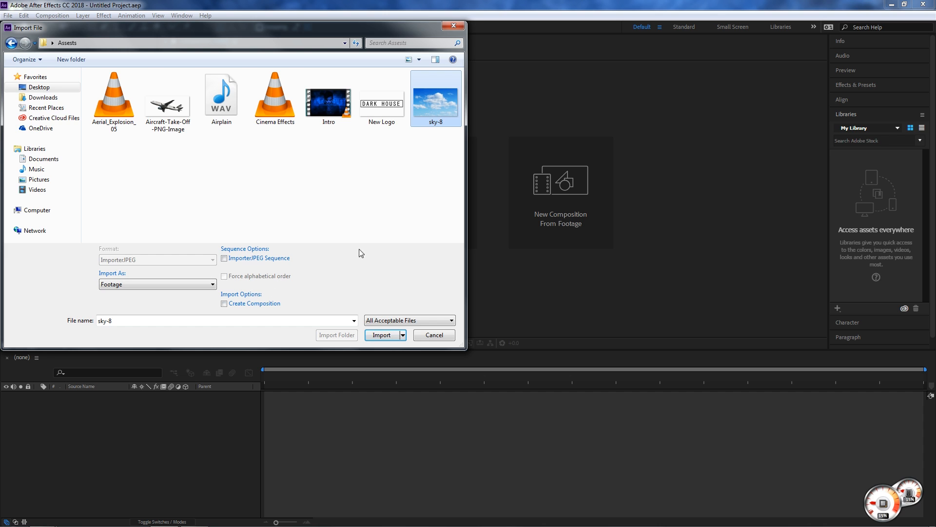
click(373, 110)
click(319, 103)
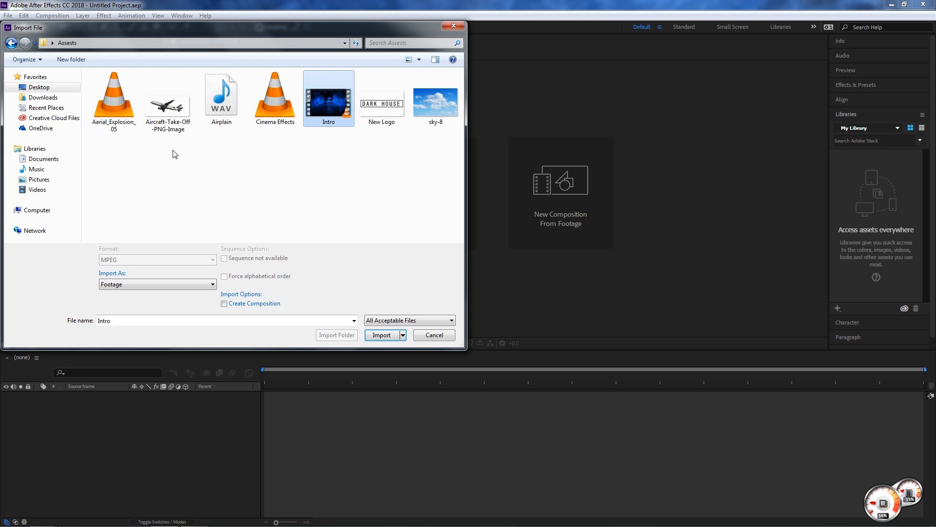
click(218, 105)
click(166, 114)
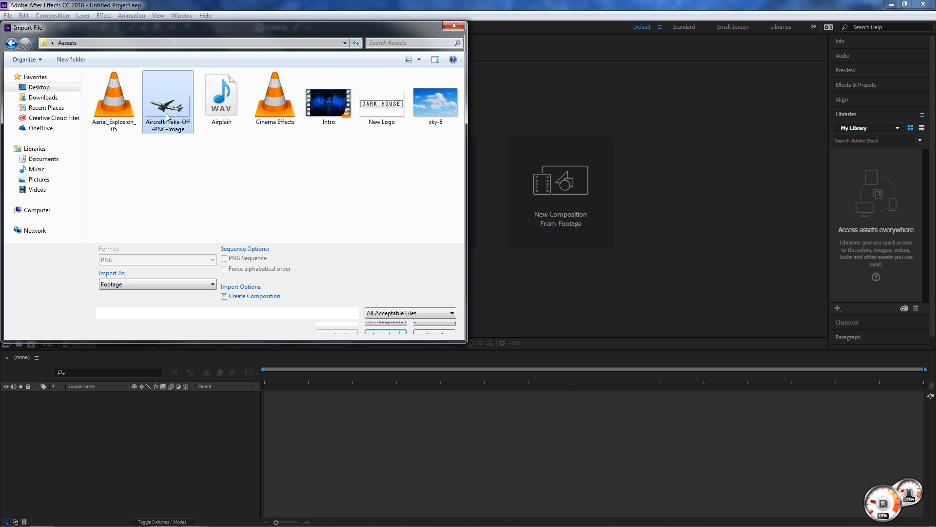
click(335, 188)
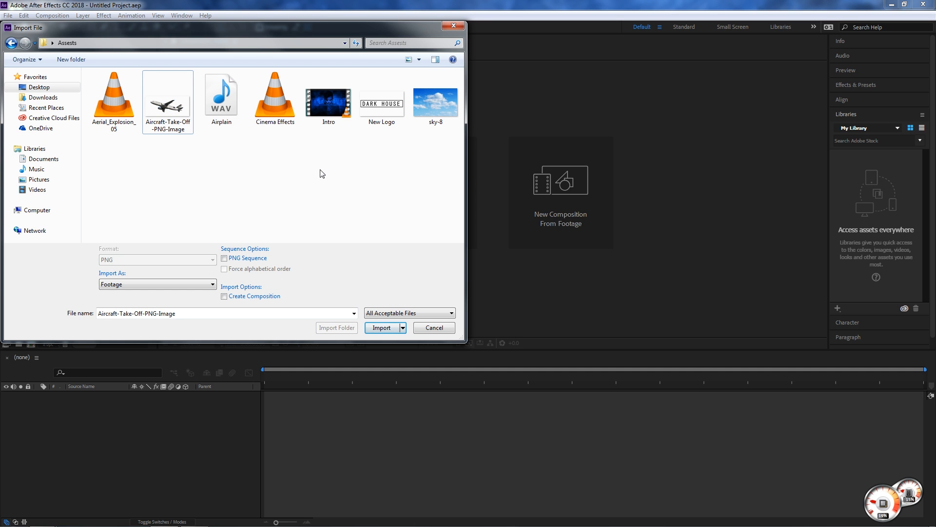
double_click(443, 107)
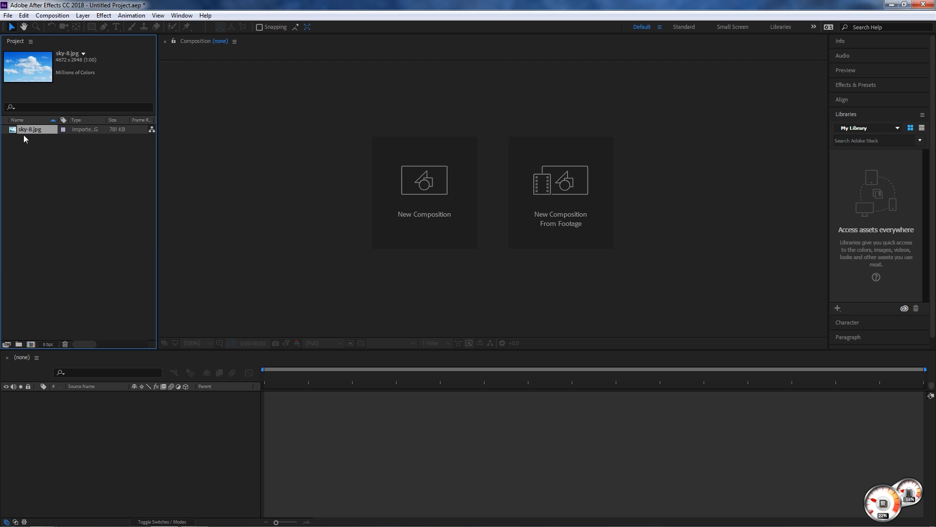
- Import the Aircraft-Take-Off-PNG-Image file and widen the Project panel to reveal the In Point and Out Point columns
click(62, 178)
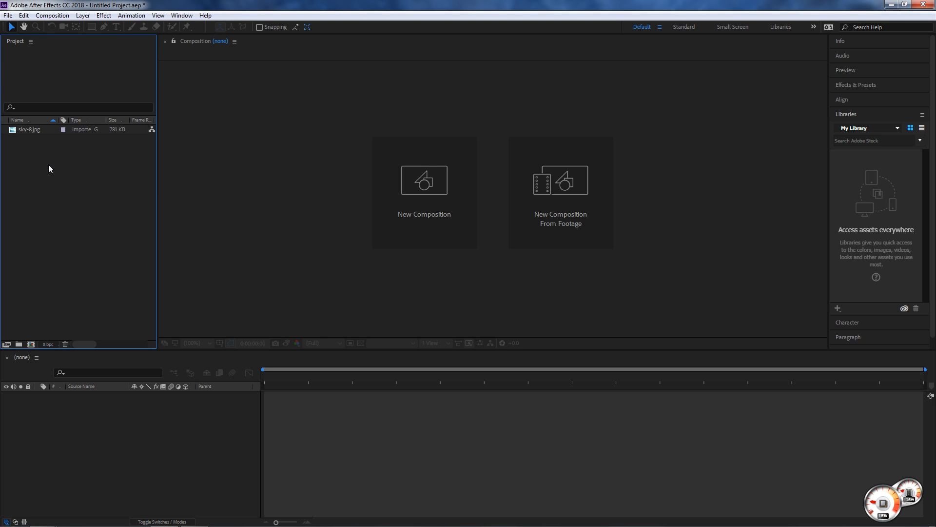
double_click(49, 168)
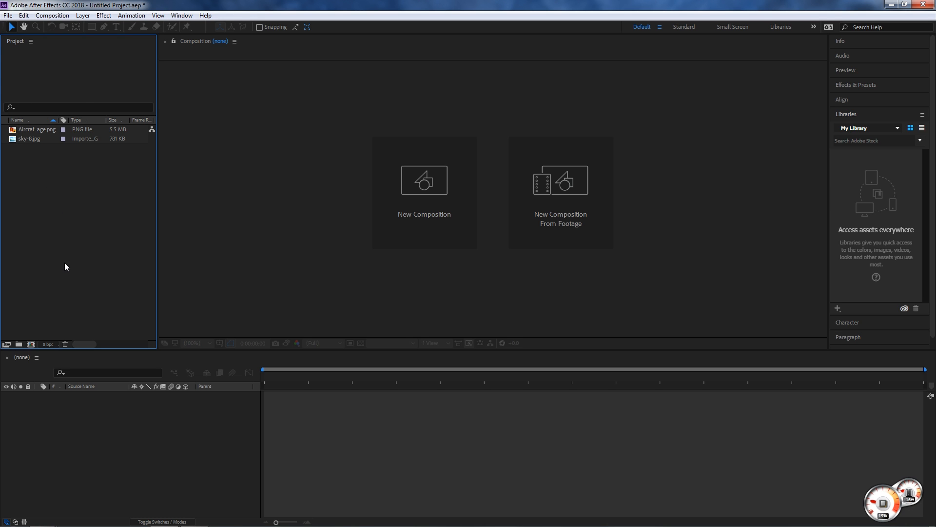
drag(156, 90, 242, 90)
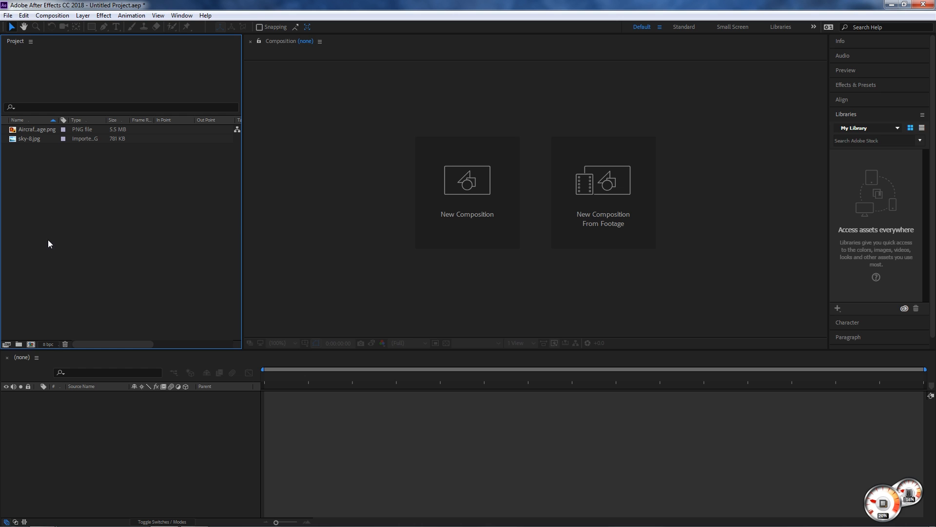
- Start a multiple-file import, bring in Aerial_Explosion_05, and move the import dialog clear of the project's file names
right_click(27, 166)
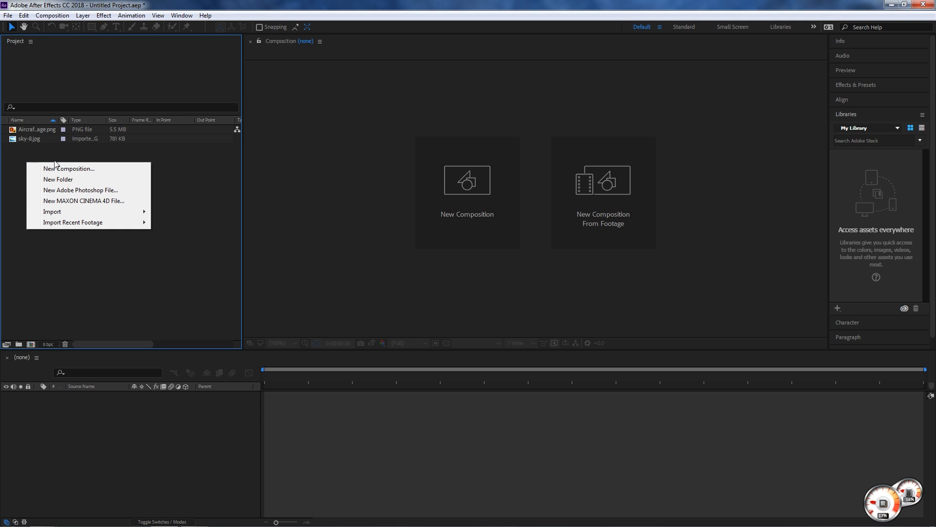
mouse_move(82, 226)
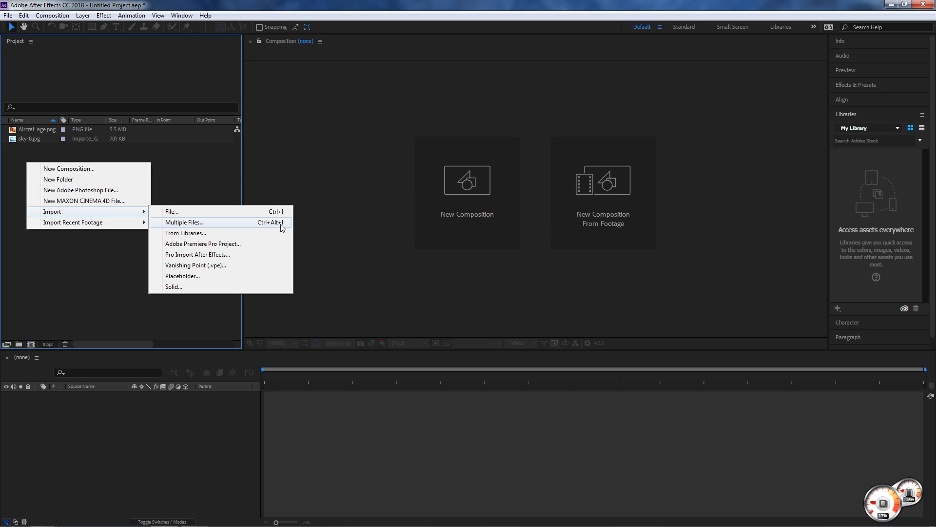
click(250, 224)
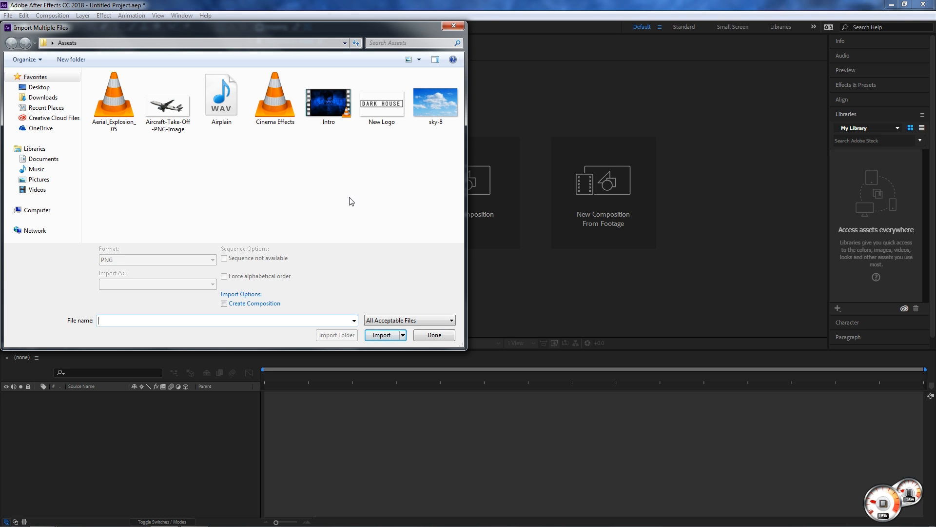
double_click(114, 97)
drag(78, 30, 387, 29)
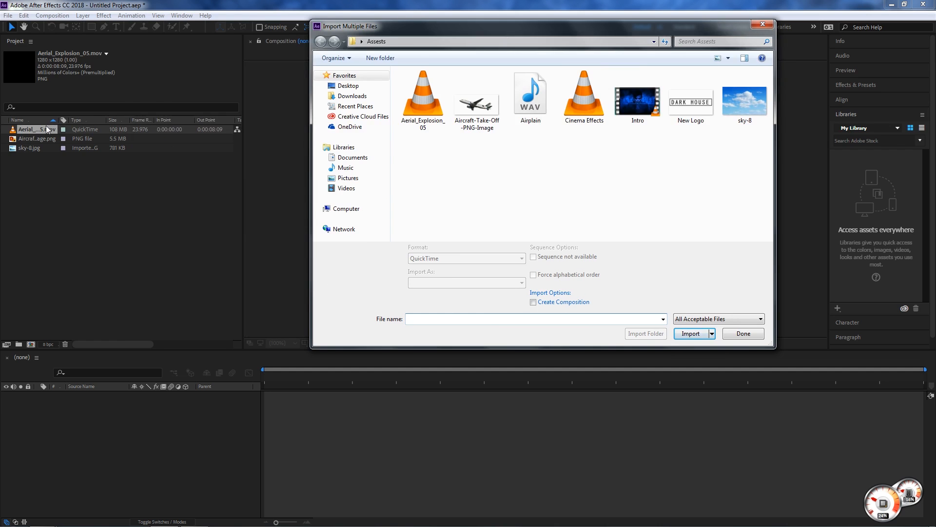
drag(529, 29, 357, 39)
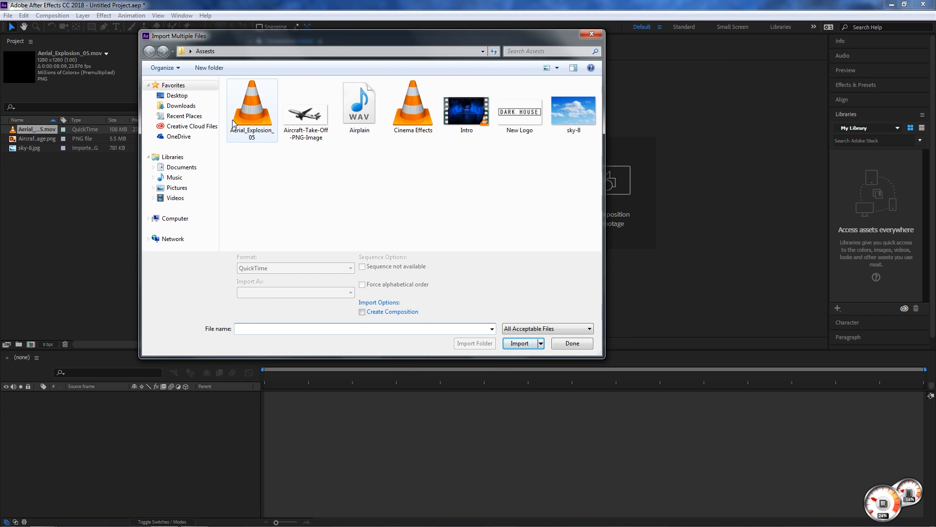
- Browse the Desktop and Videos locations in the import dialog, and return to the Assests folder
click(177, 96)
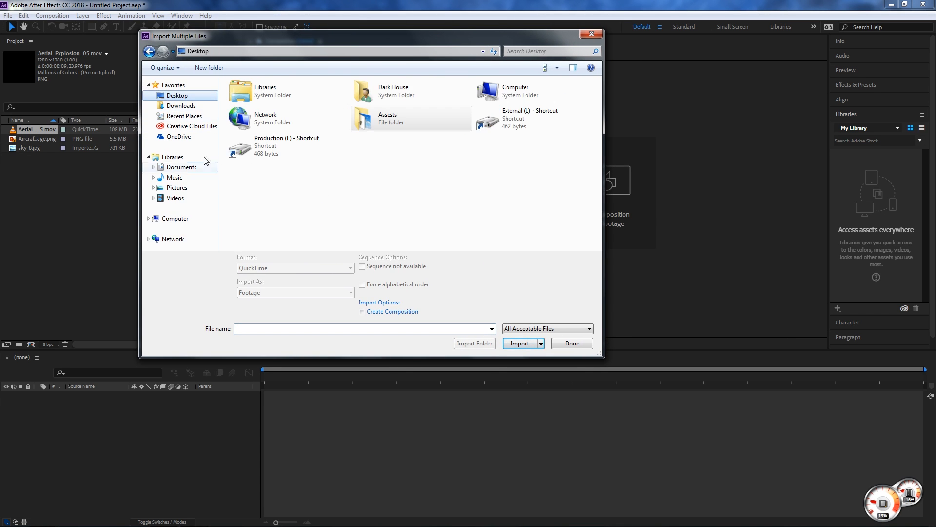
click(176, 198)
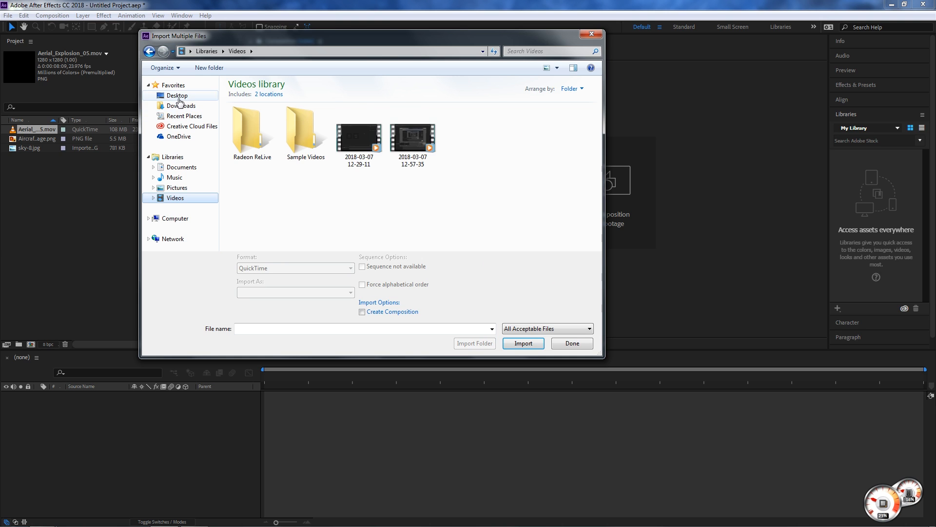
click(179, 96)
double_click(258, 121)
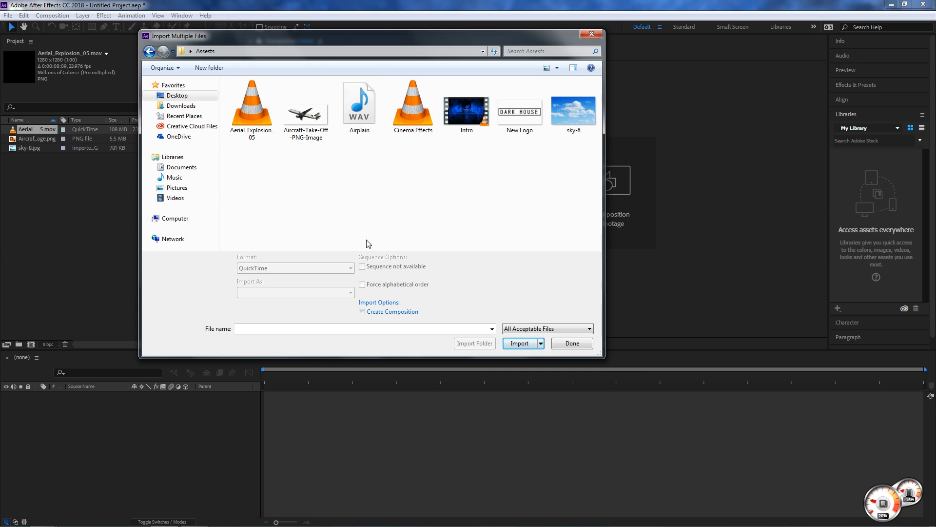
- Import the Airplain sound and the Cinema Effects clip, finish the multiple-file import, and deselect the imported items
double_click(375, 120)
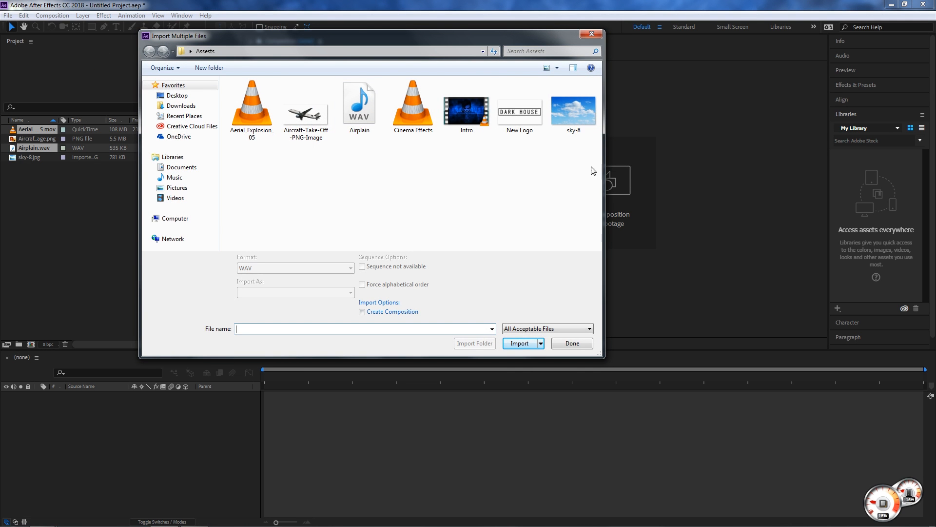
double_click(427, 108)
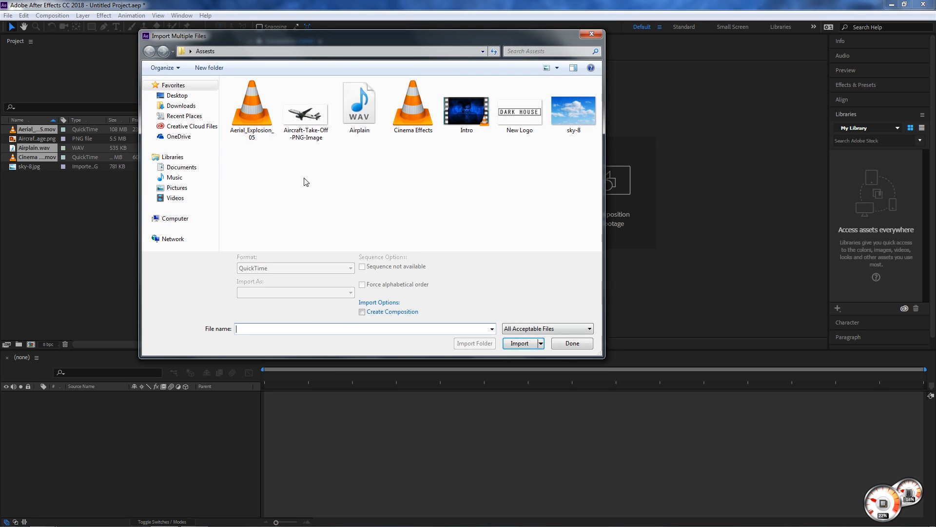
click(568, 346)
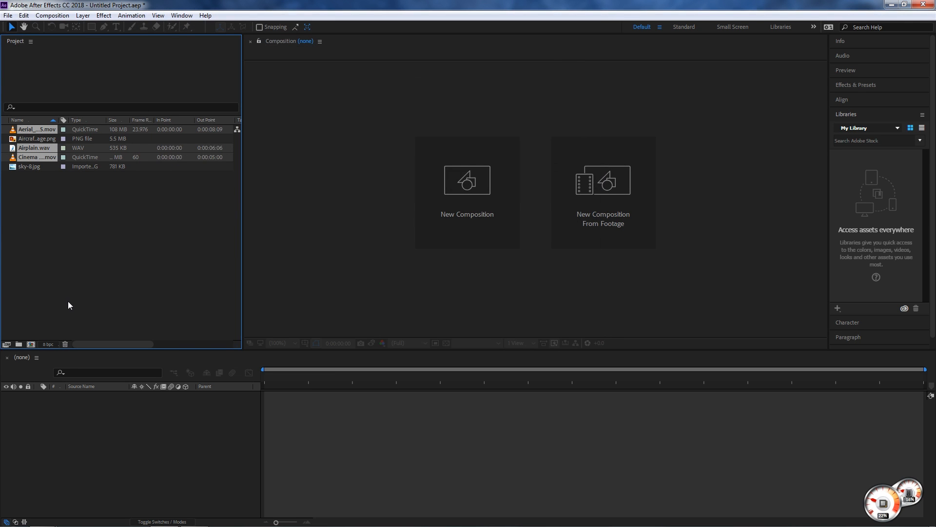
click(80, 245)
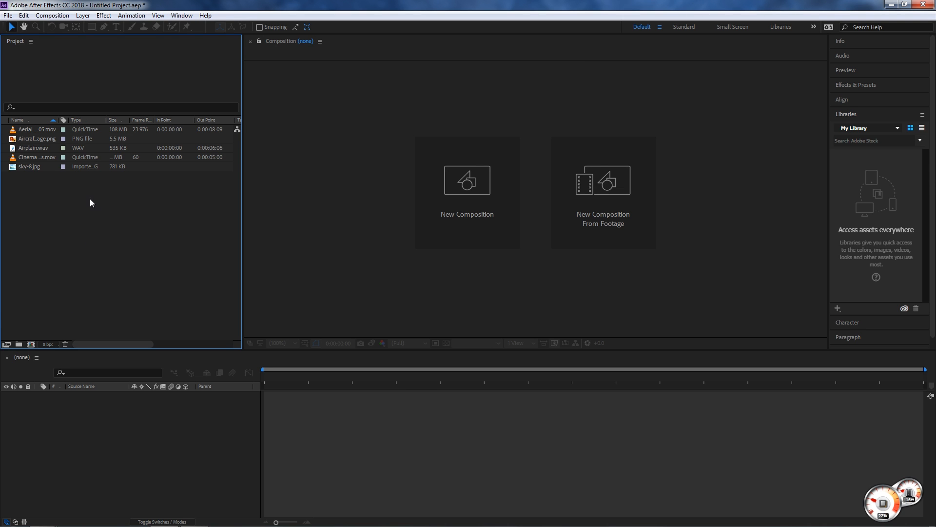
- Widen the Project panel until the File Path and Video Info columns fit
drag(242, 144, 487, 161)
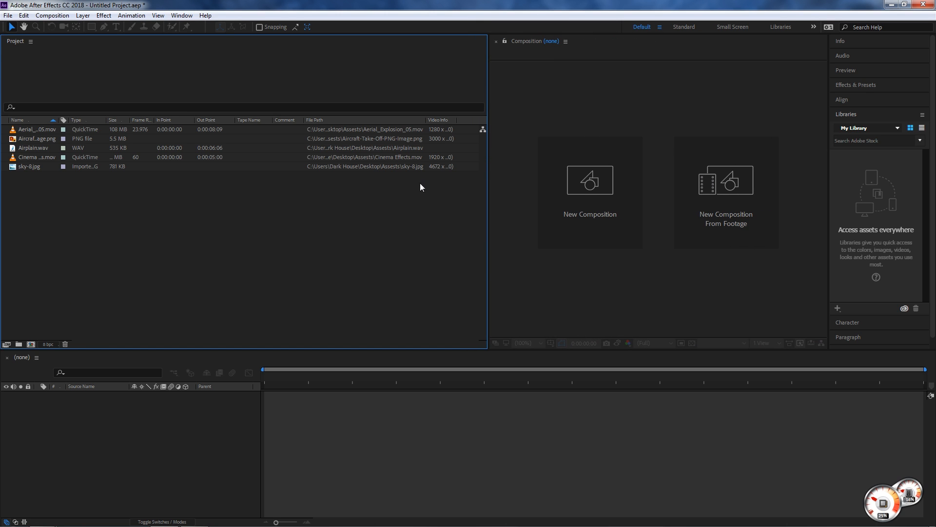
click(31, 41)
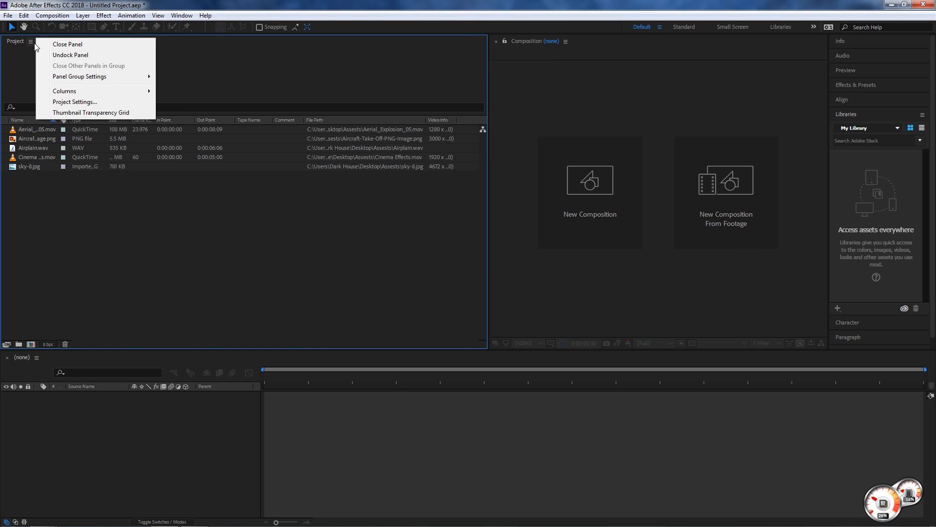
click(18, 73)
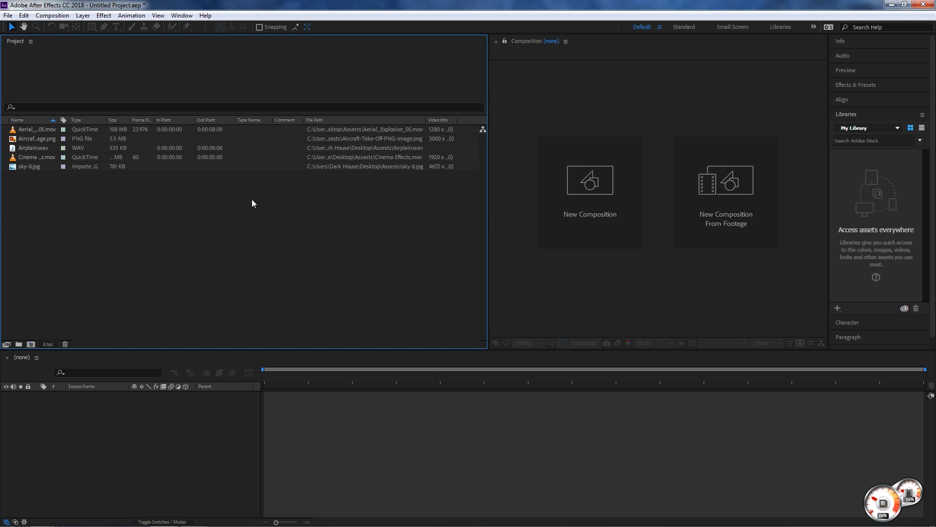
- Hide the In Point column in the Project panel
right_click(31, 119)
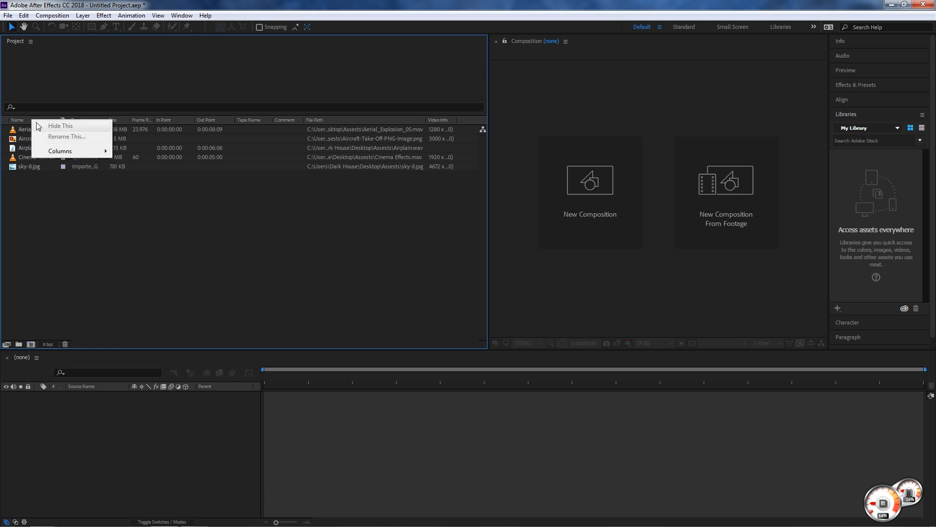
mouse_move(67, 153)
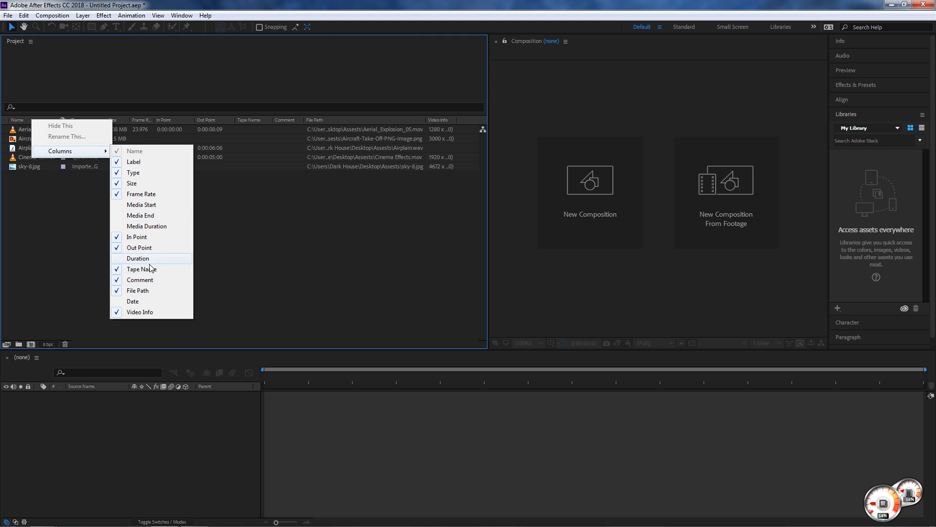
click(151, 237)
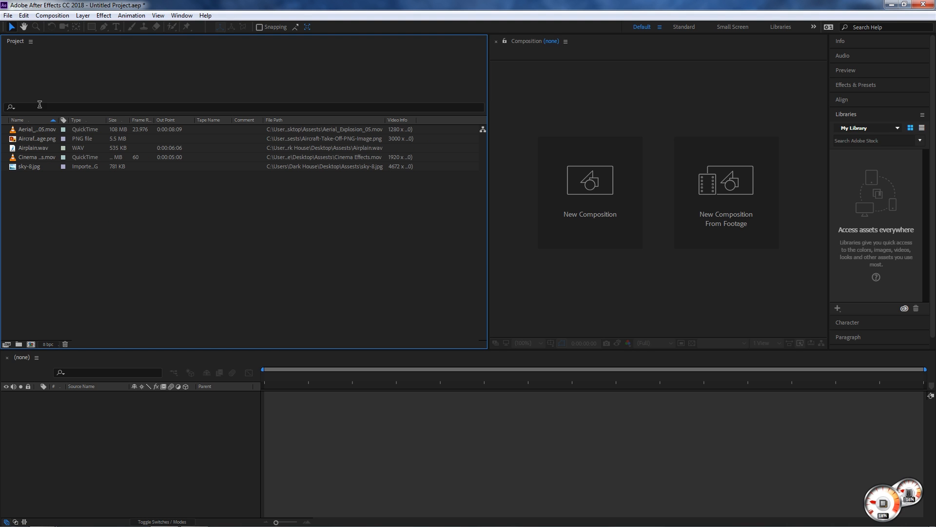
- Hide the Out Point and File Path columns in the Project panel
right_click(101, 121)
mouse_move(147, 155)
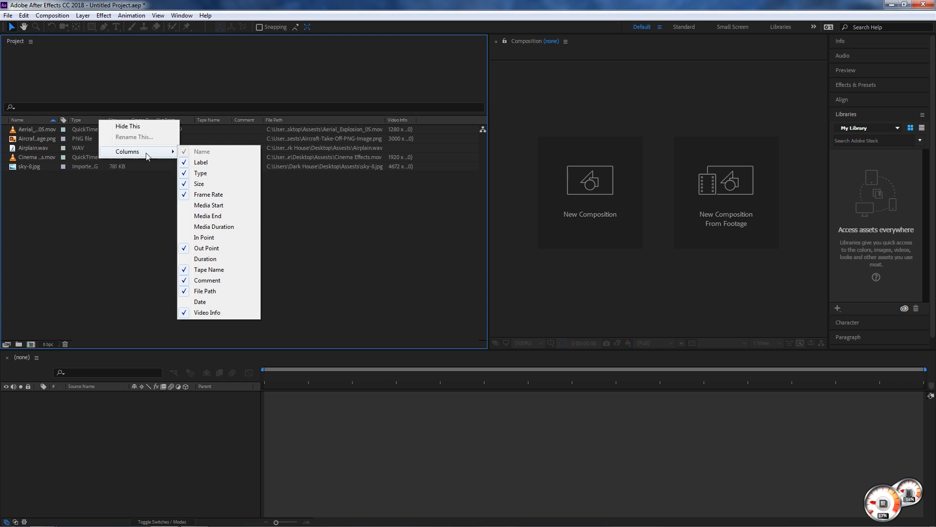
click(203, 249)
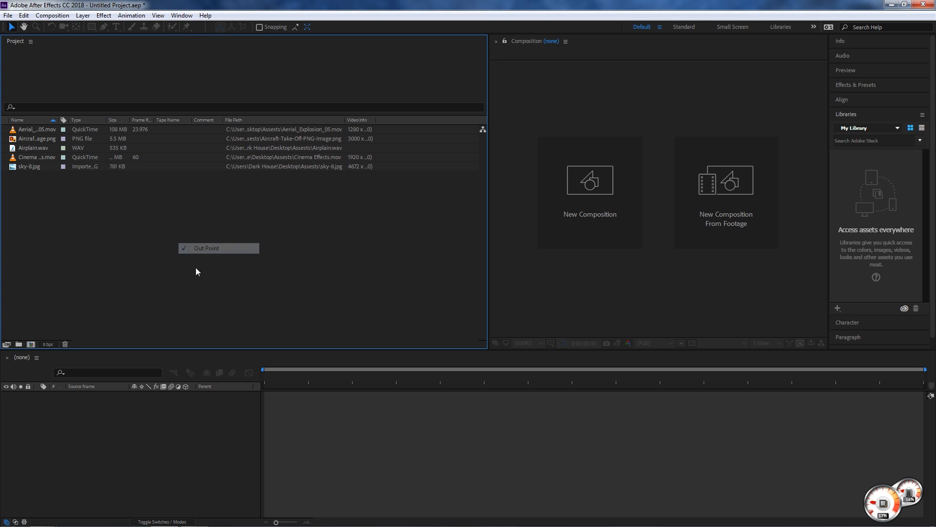
right_click(253, 119)
mouse_move(284, 153)
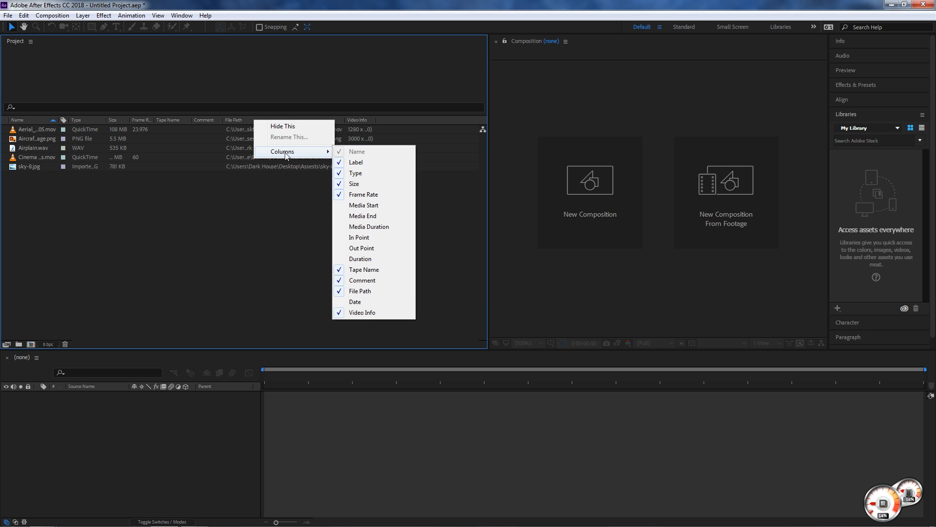
click(366, 291)
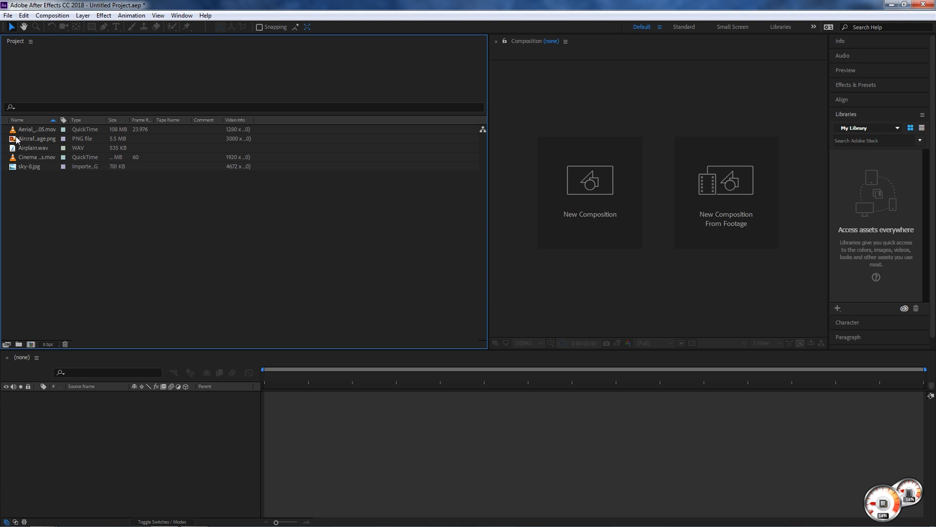
- Hide the Type column and widen the Name column so more of each file name fits
right_click(83, 121)
mouse_move(119, 157)
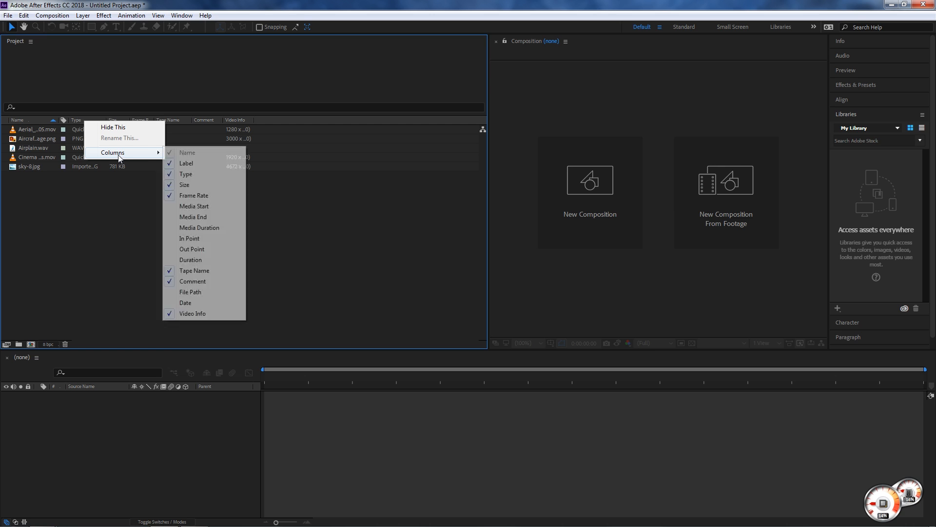
click(200, 174)
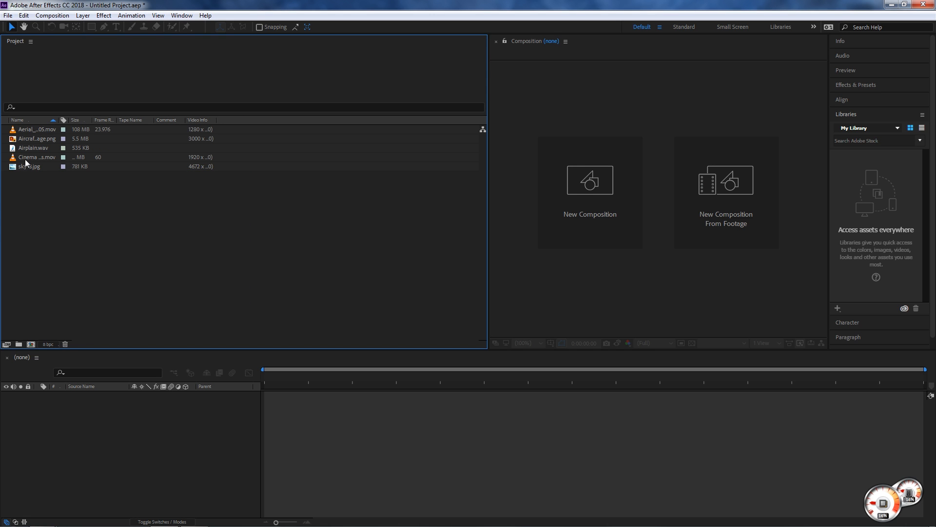
click(27, 138)
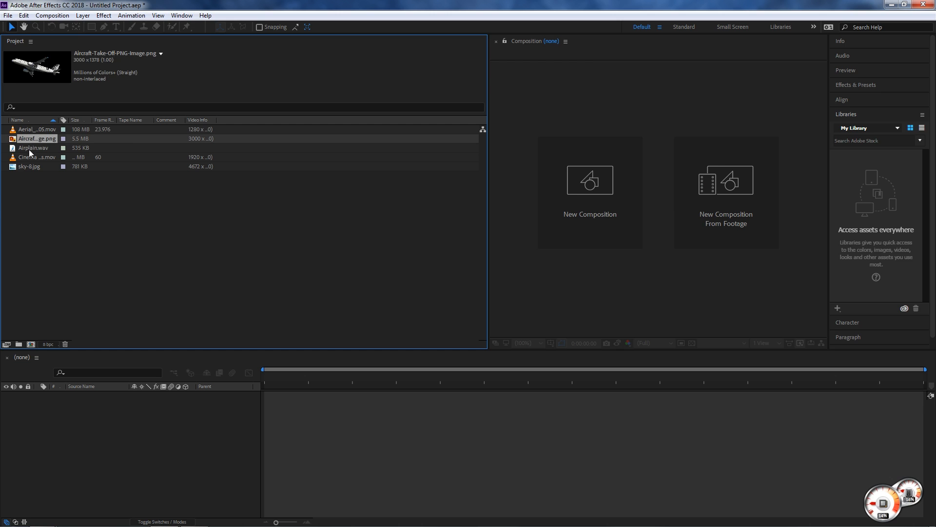
mouse_move(59, 120)
mouse_down()
mouse_move(92, 124)
mouse_move(69, 131)
mouse_up()
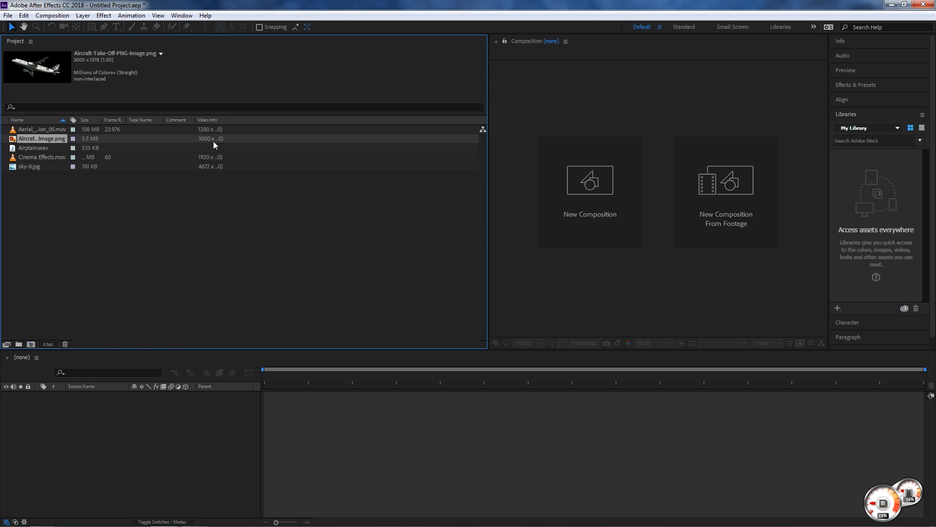
- Sort the assets by label and assign the Purple label to Aerial_Explosion_05.mov and Cinema Effects.mov
click(73, 120)
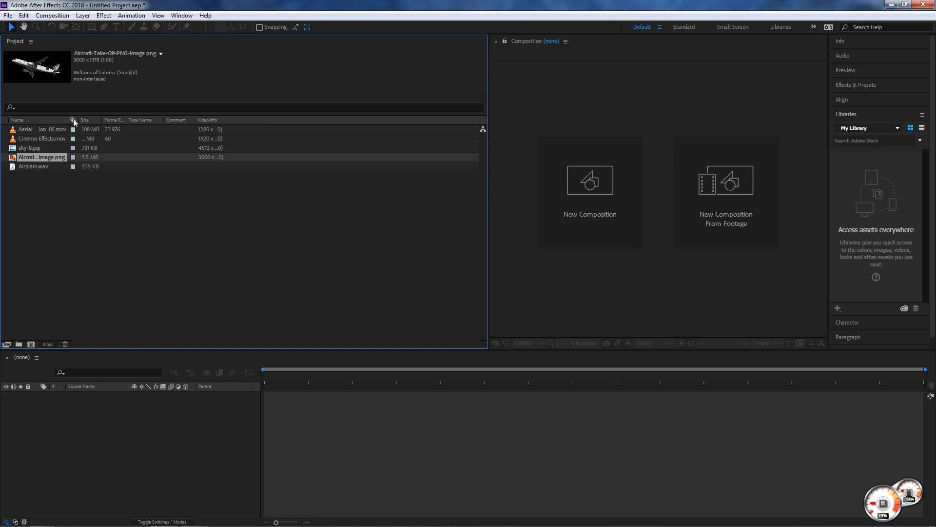
click(73, 129)
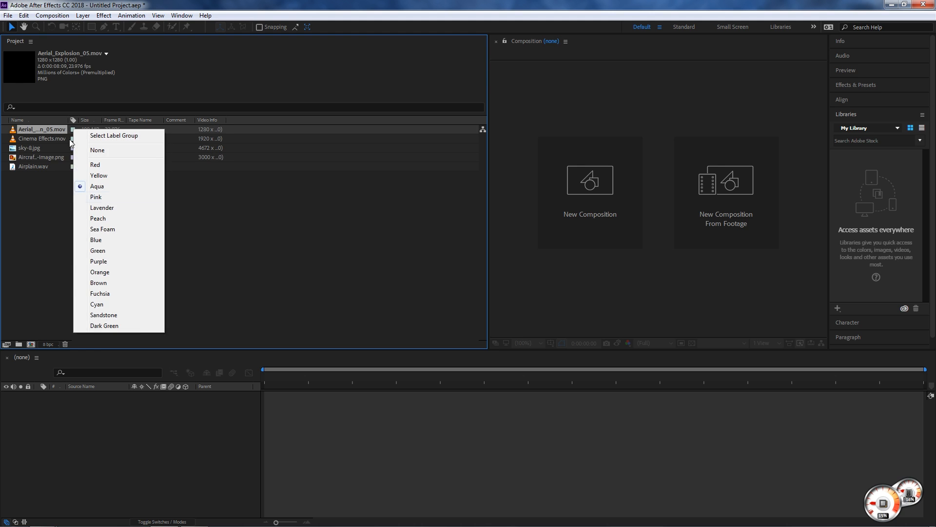
click(99, 261)
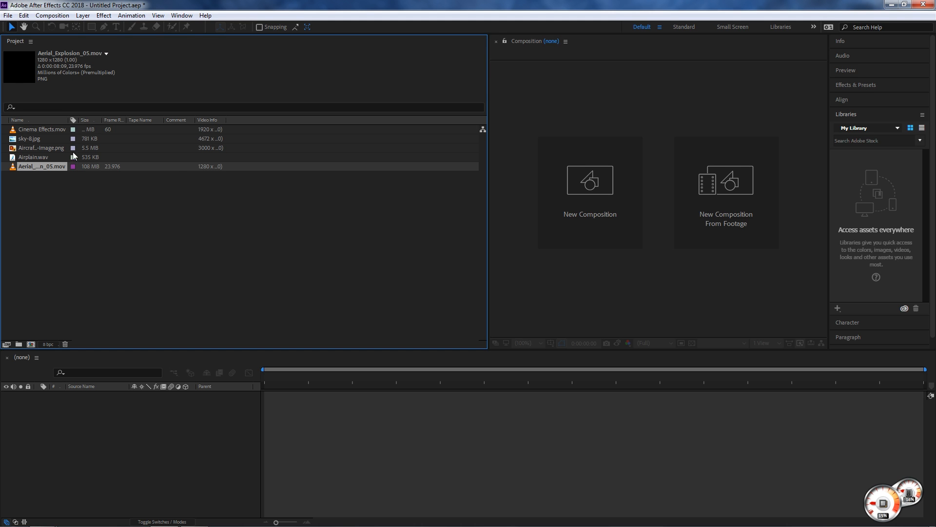
click(73, 129)
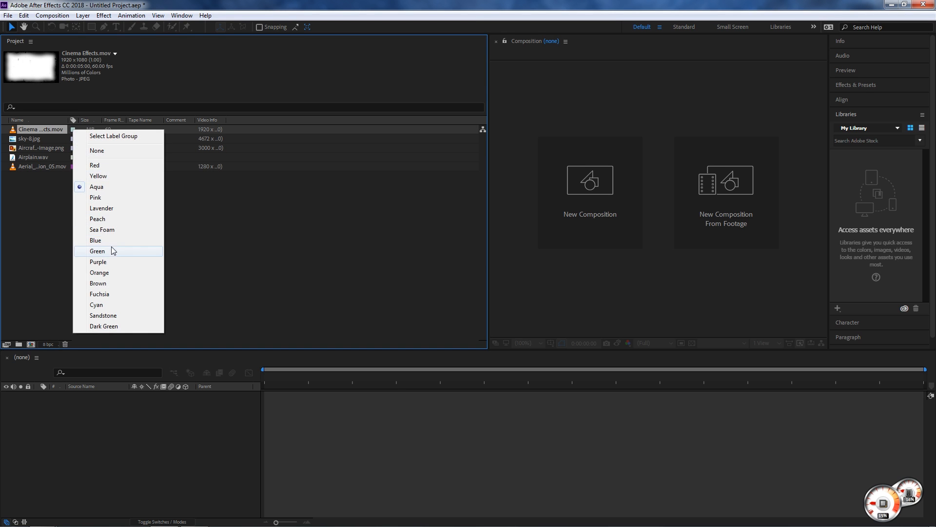
click(108, 264)
click(94, 186)
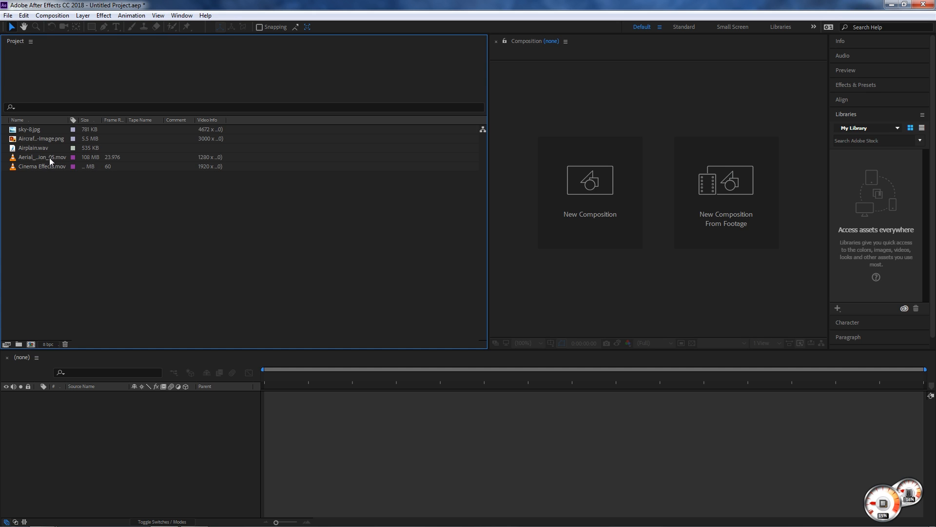
- Reverse the label sort order and assign the Purple label to Airplain.wav
click(72, 119)
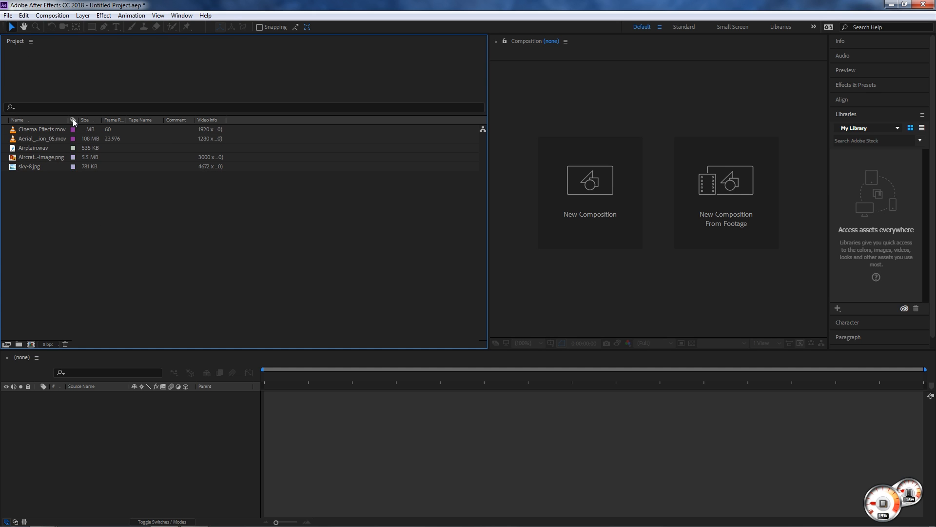
click(73, 148)
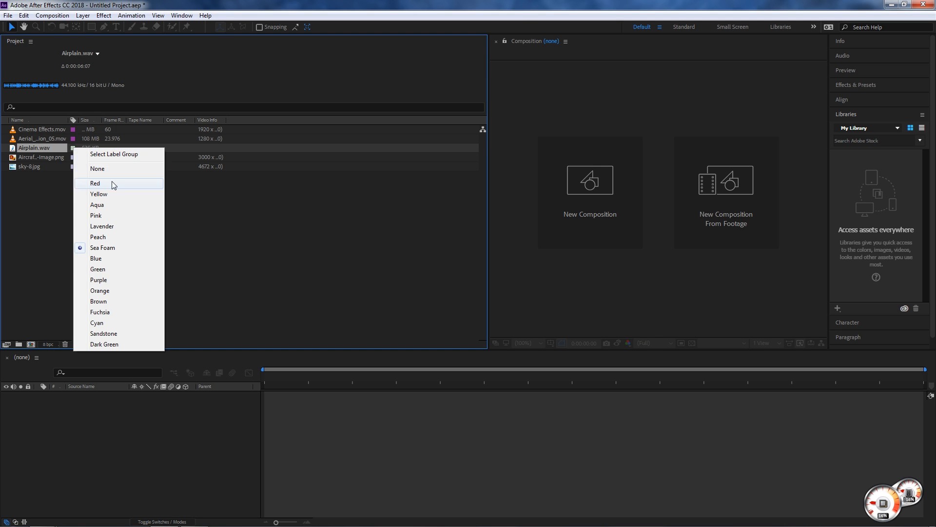
click(113, 281)
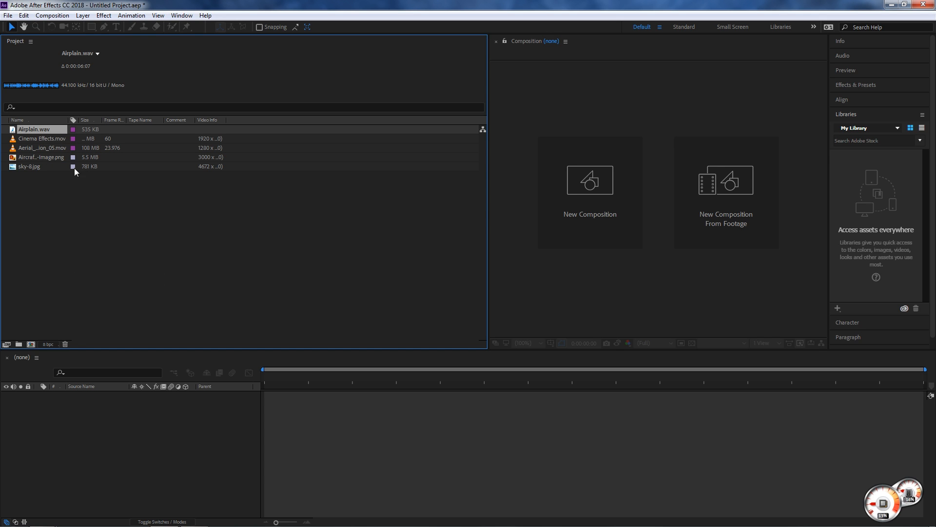
click(57, 251)
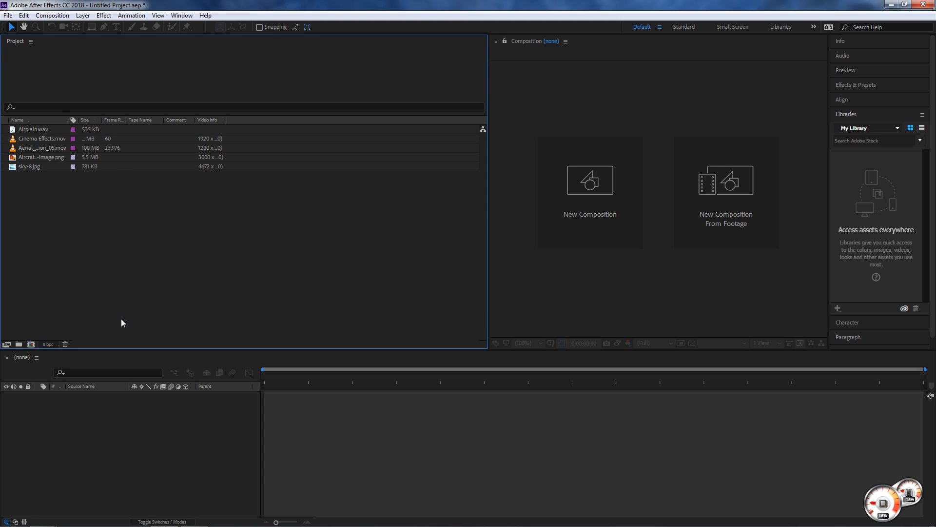
- Create a project folder named Folder1 and move sky-8.jpg and the Aircraft-Take-Off PNG image into it
click(19, 345)
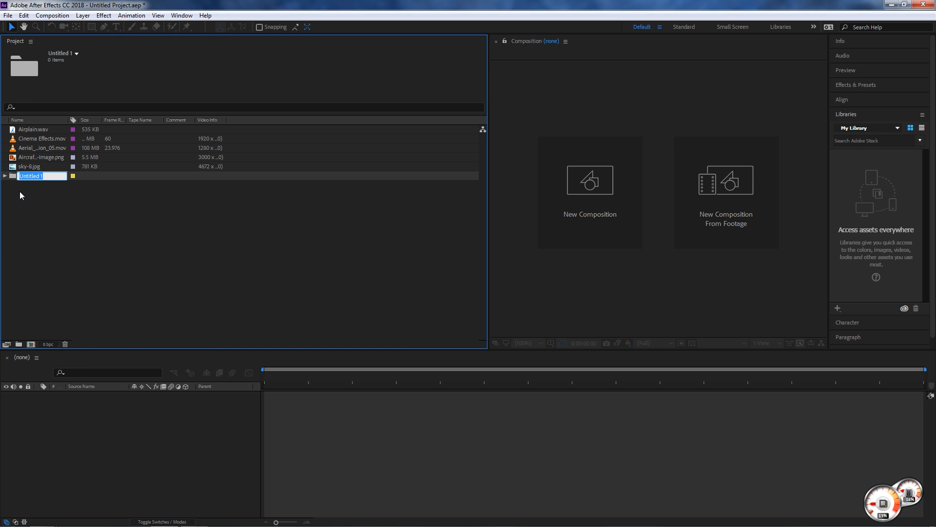
text(Folder1)
key(Return)
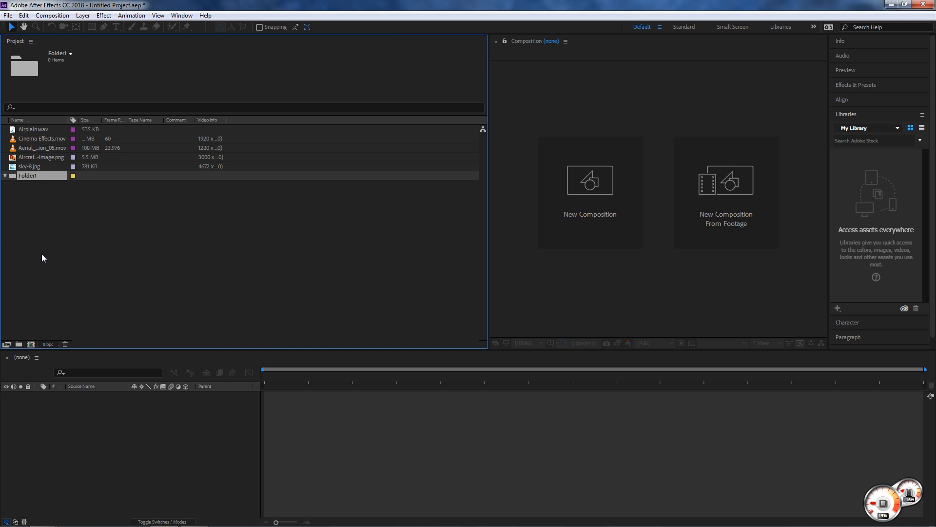
mouse_move(29, 166)
mouse_down()
mouse_move(30, 174)
mouse_move(28, 159)
mouse_move(35, 171)
mouse_up()
click(30, 157)
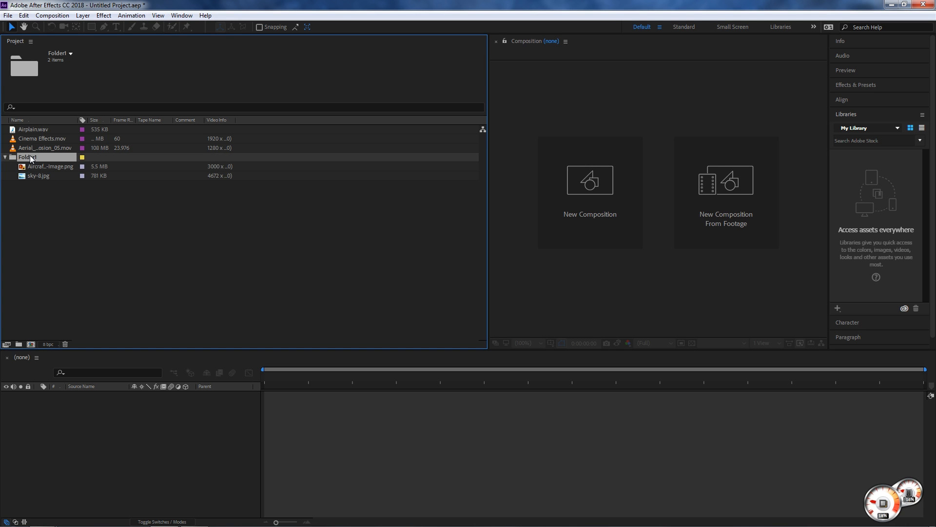
- Rename the Folder1 folder to Images
right_click(30, 157)
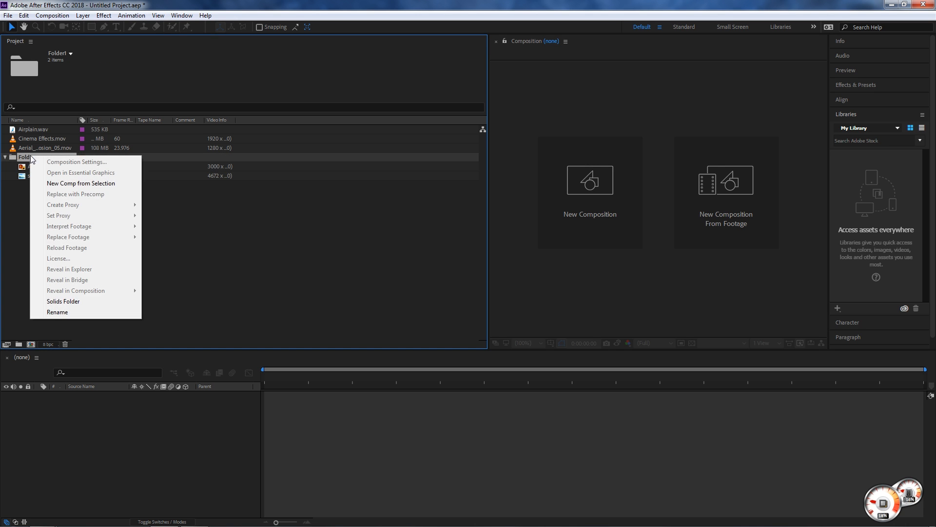
click(57, 312)
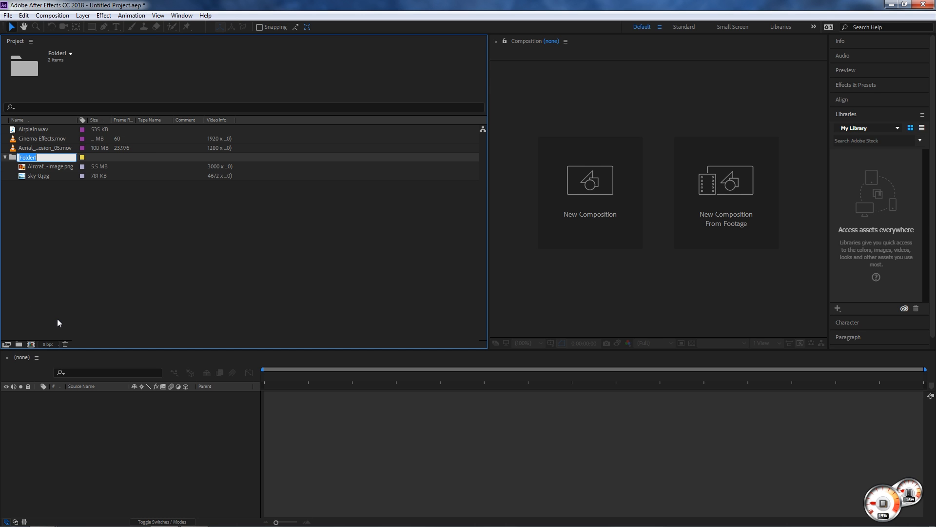
text(Images)
key(Return)
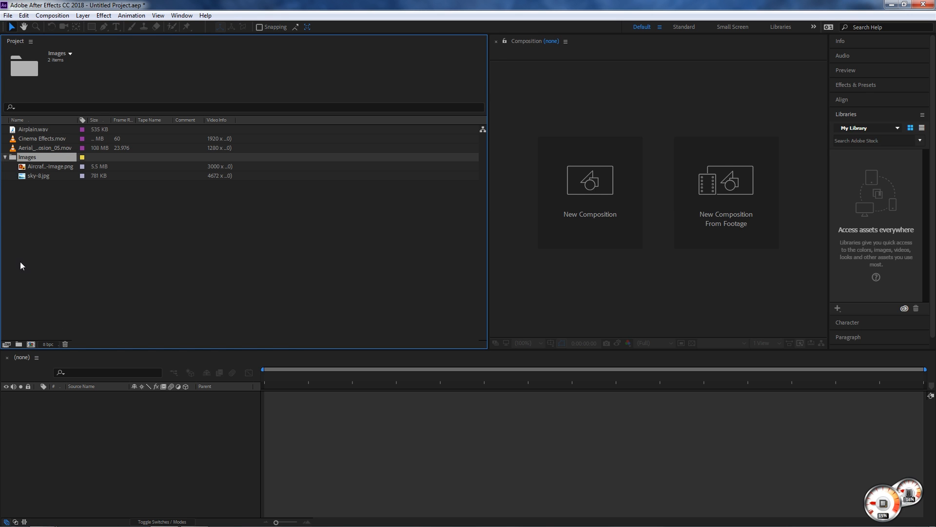
- Create a new folder inside the Images folder and name it Footage
click(22, 342)
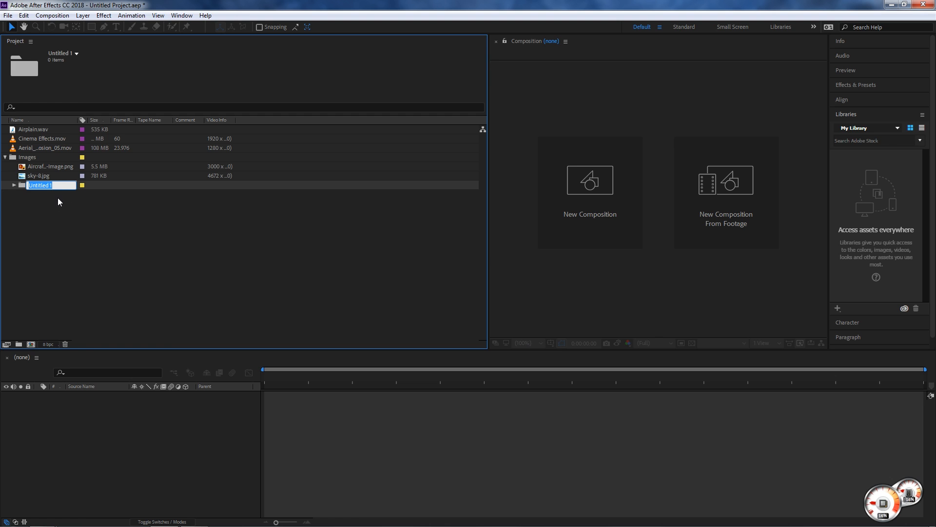
click(14, 185)
click(26, 157)
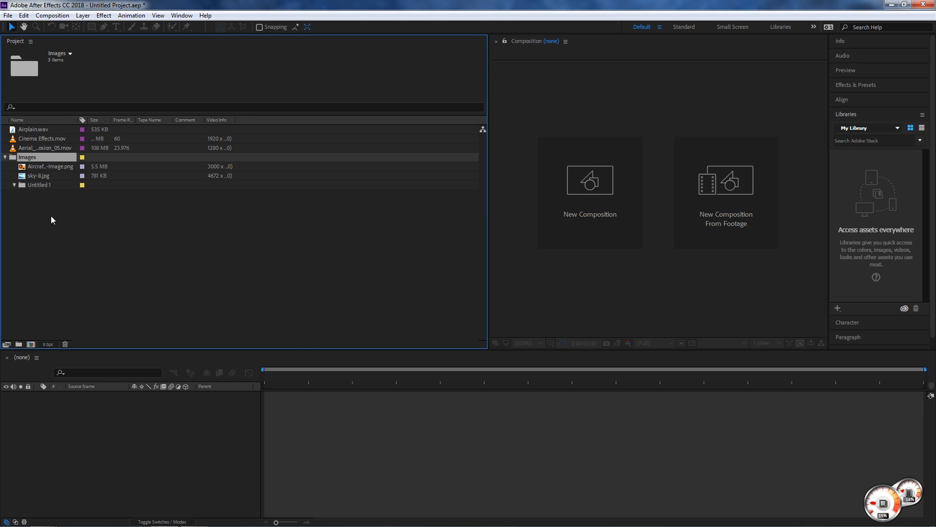
click(38, 187)
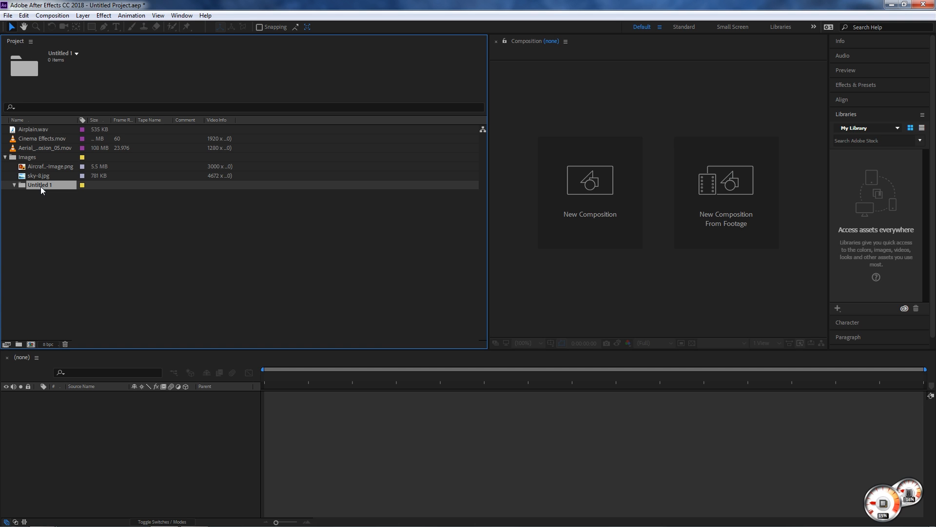
key(Return)
text(Footage)
key(Return)
- Move Aerial_Explosion_05.mov and Cinema Effects.mov into the Footage folder
click(40, 148)
ctrl+click(32, 139)
drag(40, 139, 42, 188)
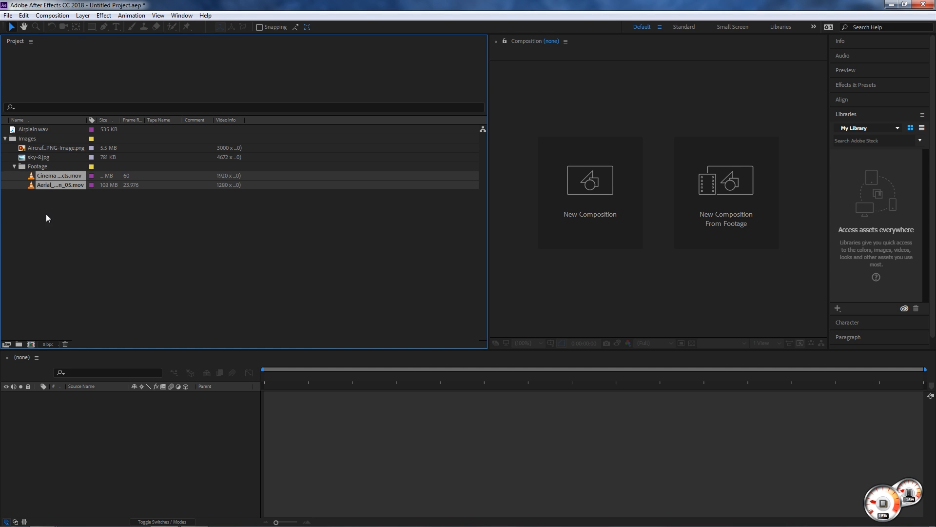
- Move the Footage folder out of Images to the project's top level, and collapse both folders
click(42, 167)
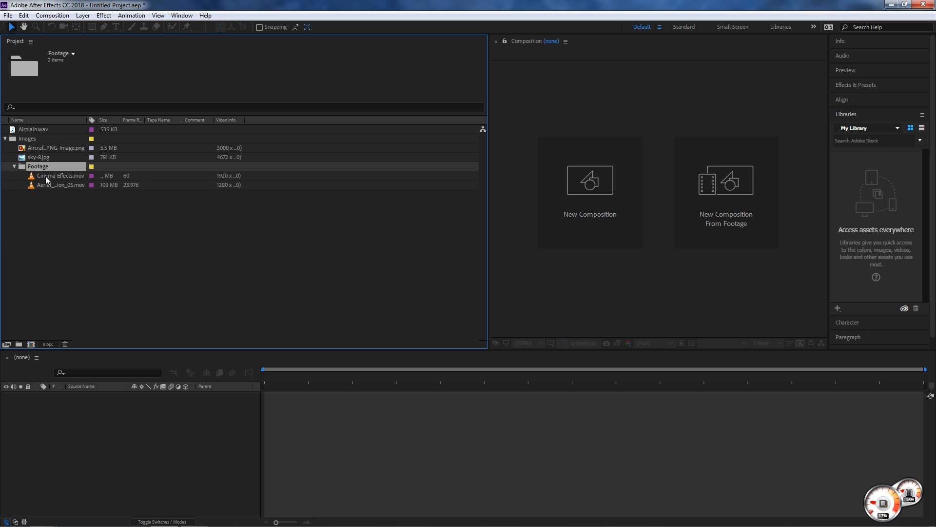
drag(32, 168, 19, 279)
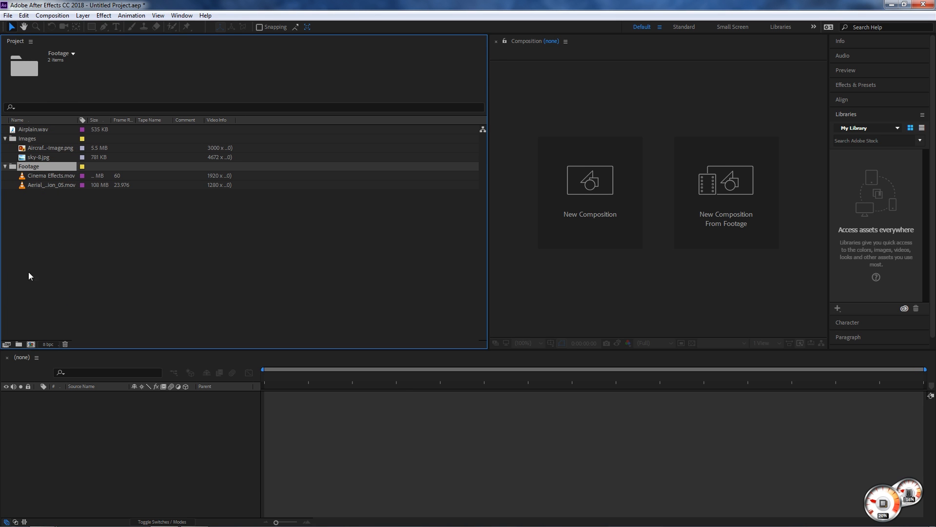
click(5, 139)
click(5, 148)
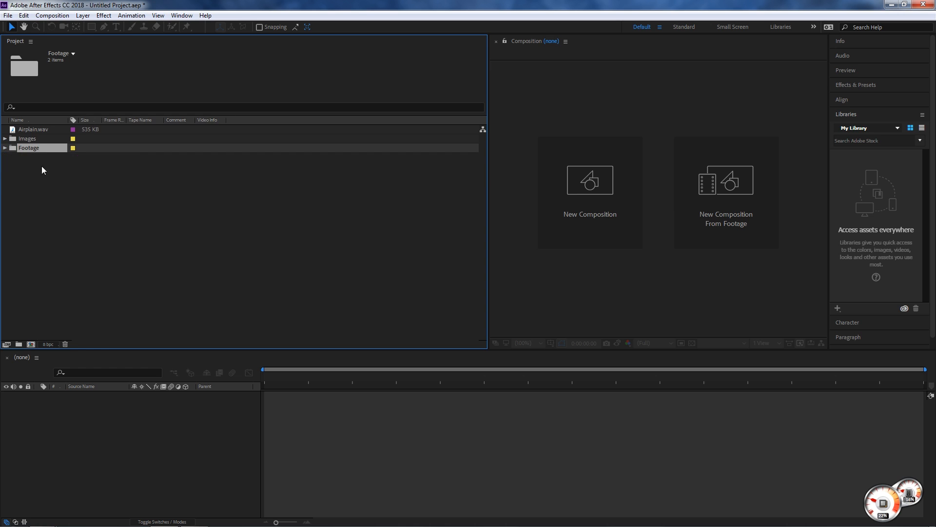
click(80, 175)
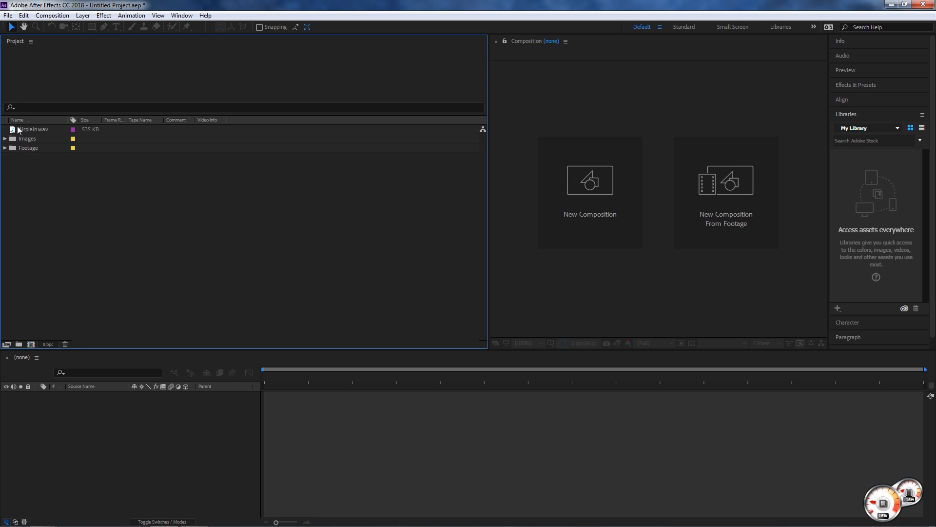
- Expand the Images and Footage folders to check their contents, and collapse both again
click(5, 139)
click(5, 167)
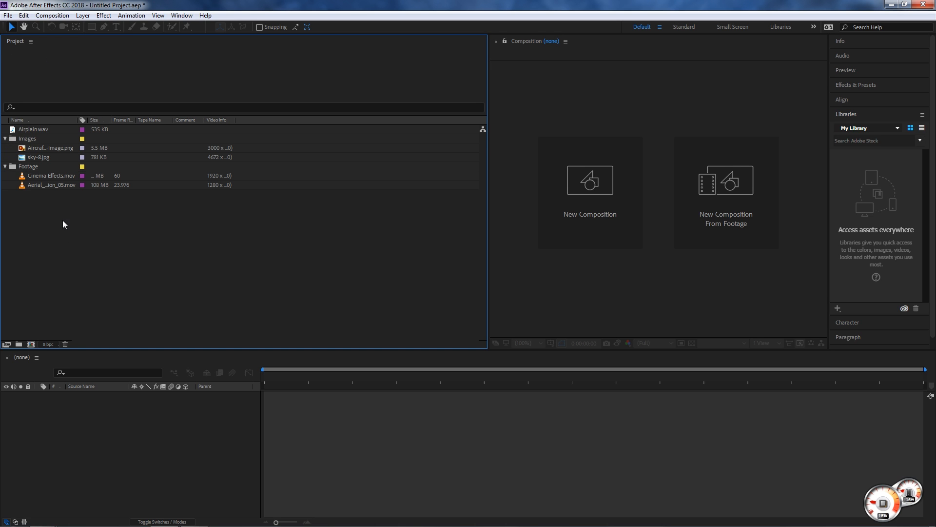
click(5, 166)
click(5, 139)
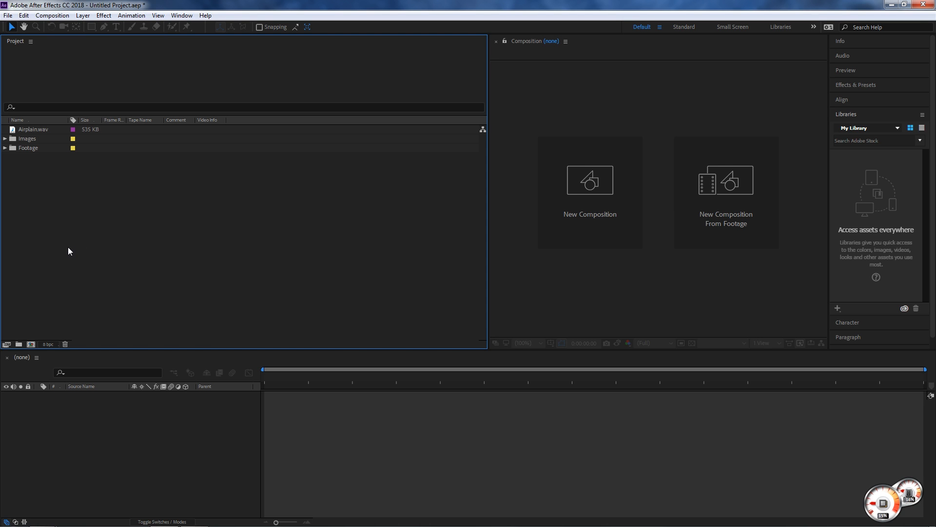
- Add another folder at the project's top level, keep its default name, and select it
key(ctrl+alt+shift+n)
click(43, 248)
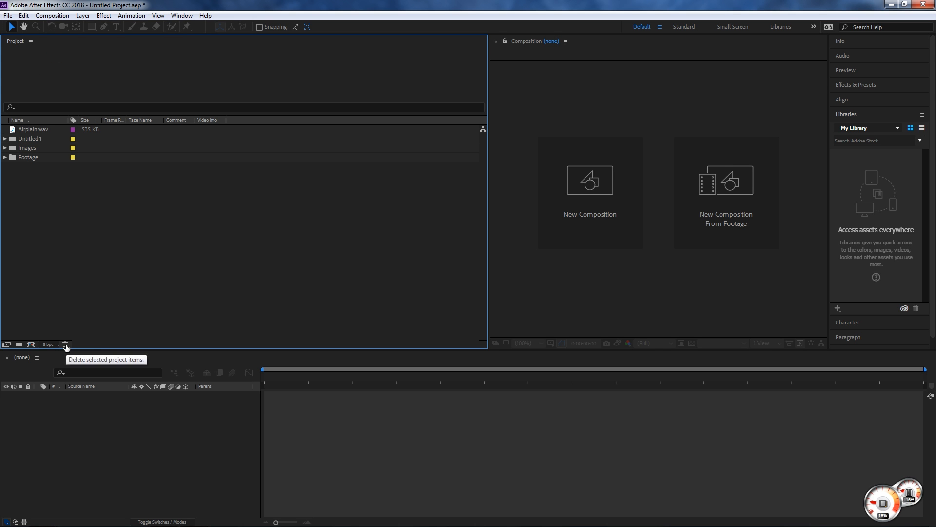
click(31, 140)
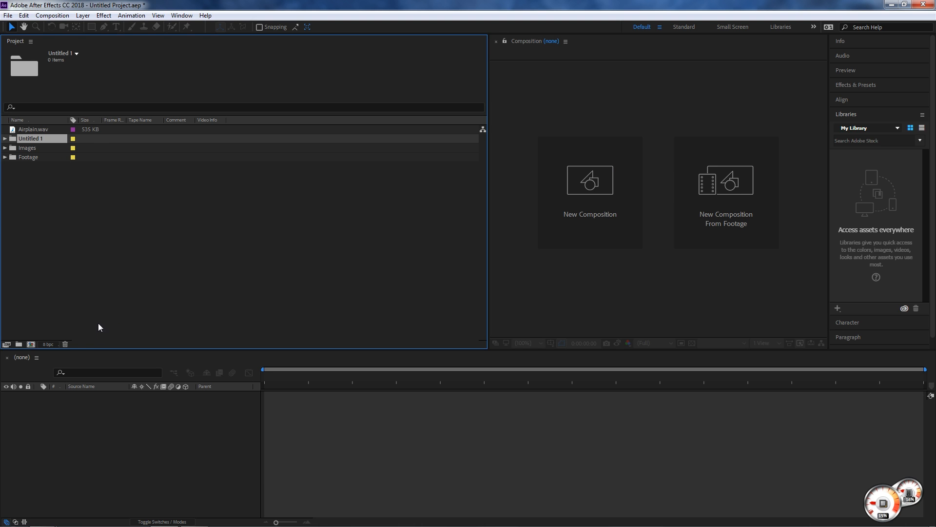
- Delete the empty Untitled 1 folder from the project, and leave Airplain.wav deselected after inspecting it
click(65, 345)
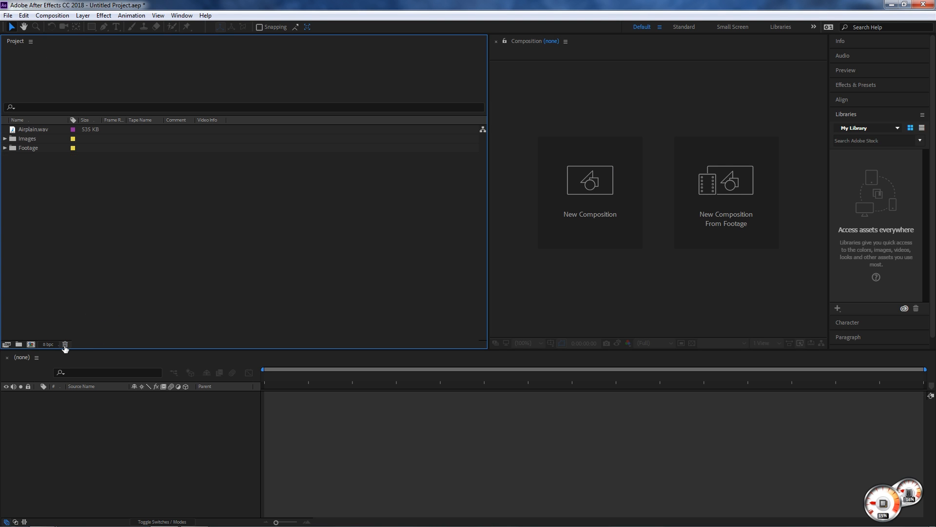
click(37, 128)
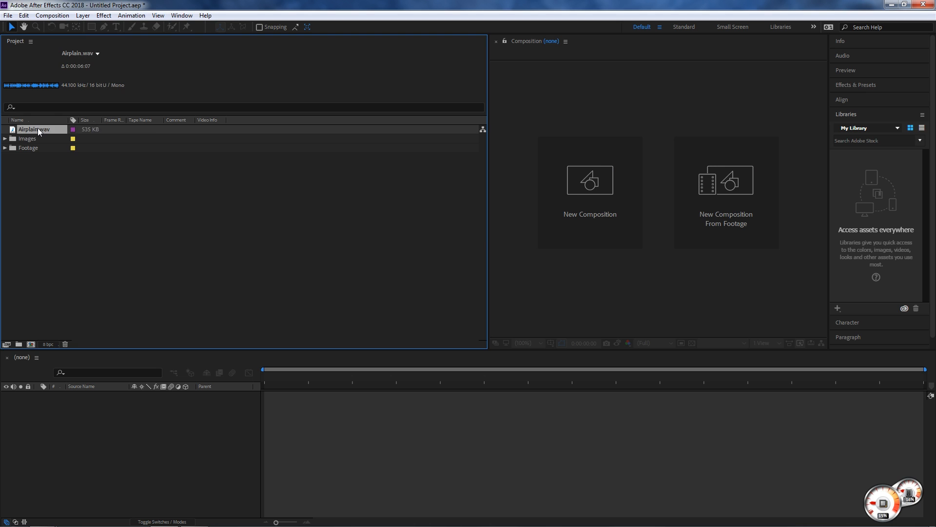
right_click(37, 127)
click(31, 129)
click(42, 209)
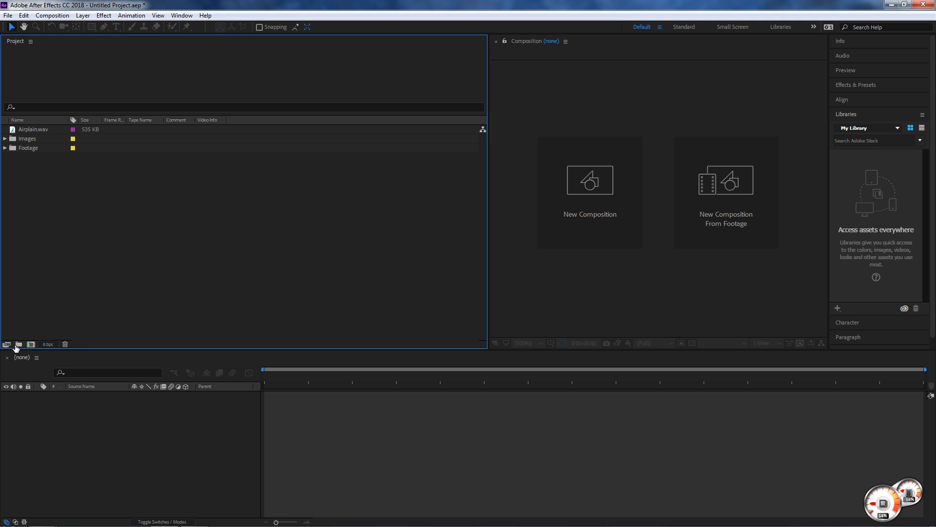
- Try 16 bits per channel as the project's color depth, return to 8 bits per channel, and cancel the project settings
click(47, 345)
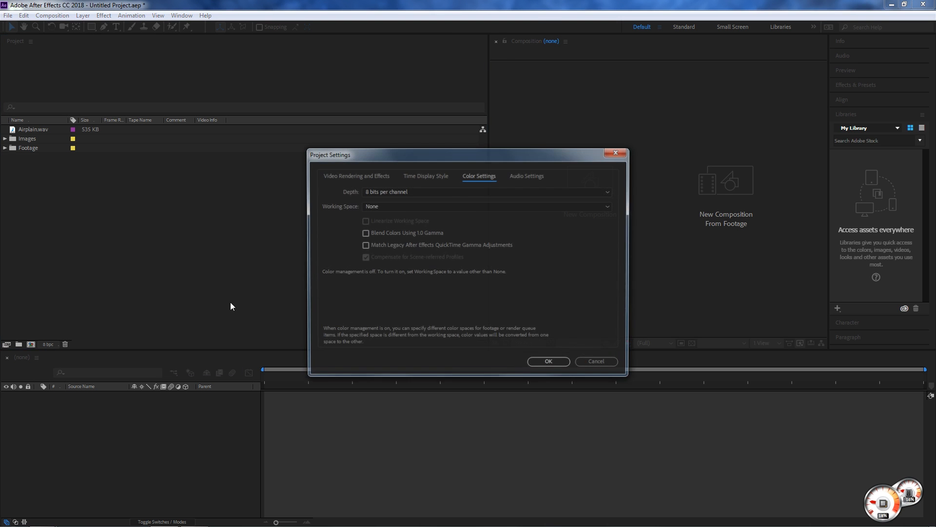
click(460, 191)
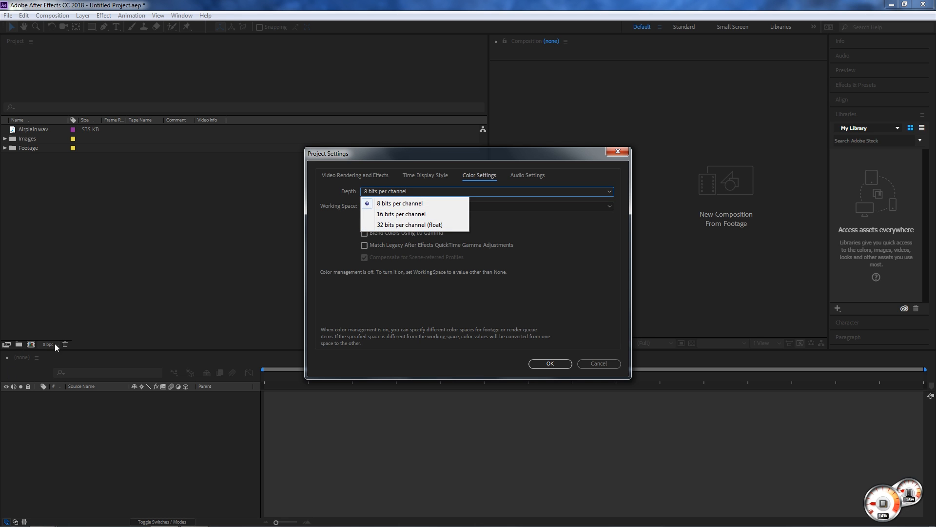
click(395, 214)
click(496, 191)
click(375, 200)
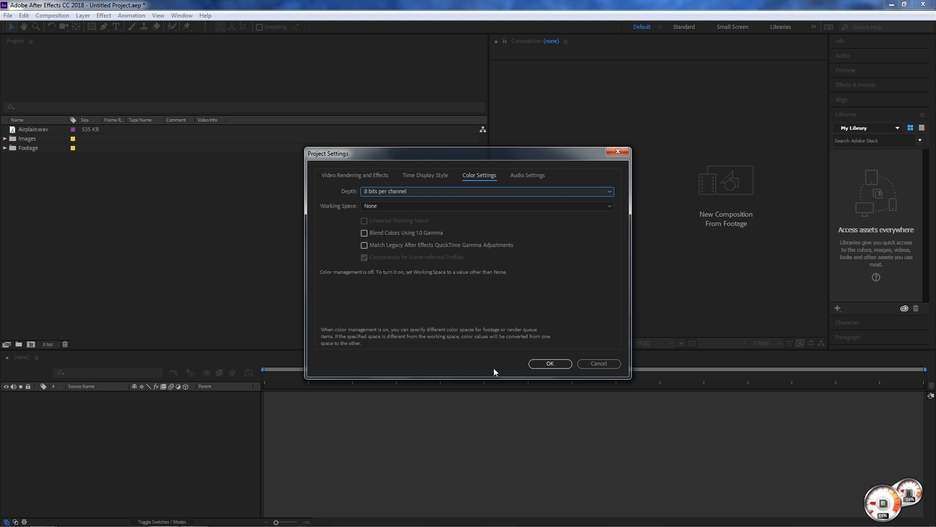
click(599, 363)
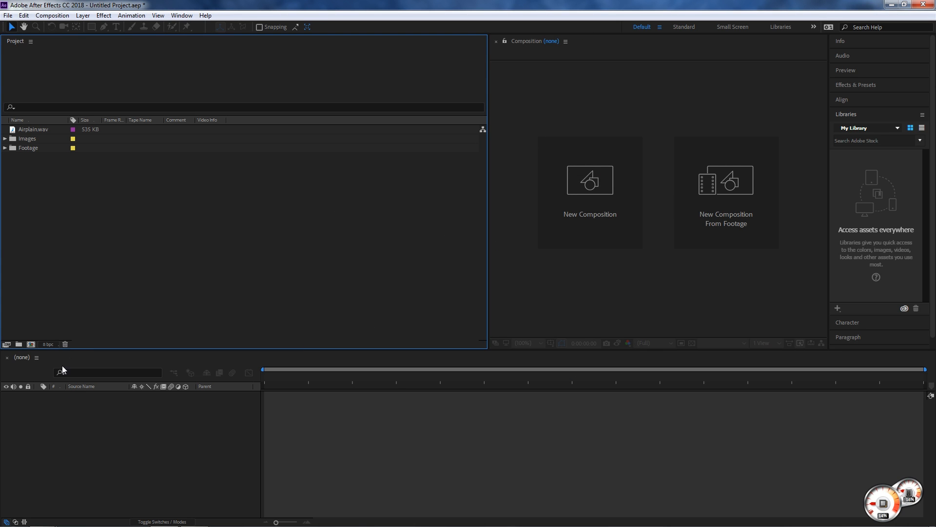
- Try filtering the project items by a term starting with "p", and collapse the Images and Footage folders
click(27, 107)
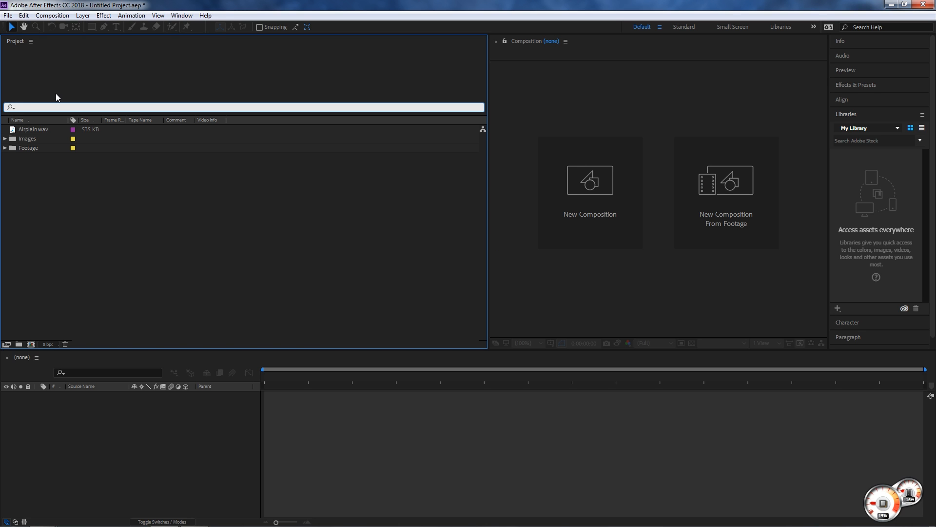
text(pla)
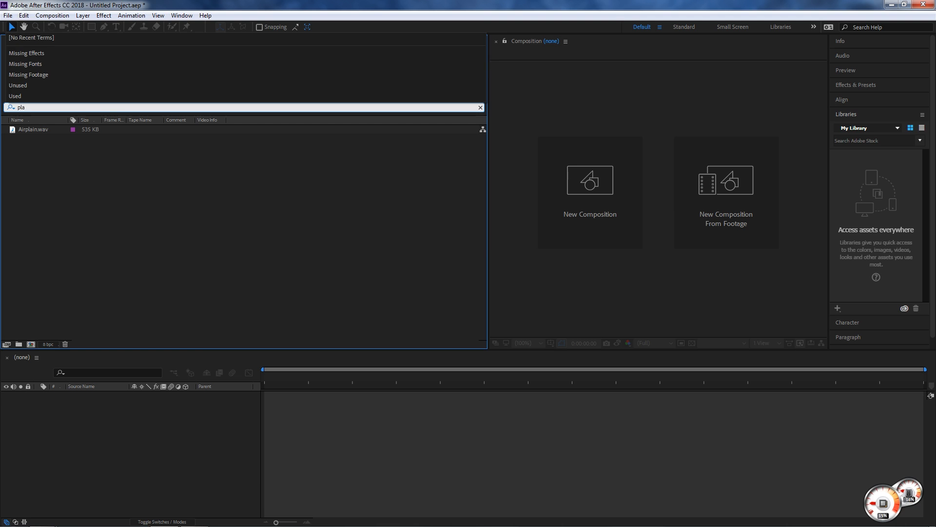
click(5, 139)
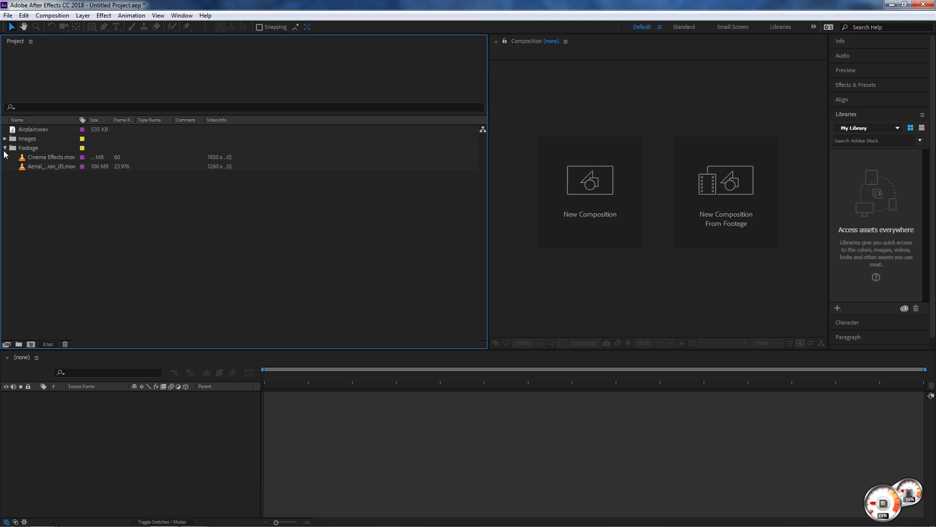
click(5, 148)
- Search the project items for "sky", preview sky-8.jpg, and clear the search
click(39, 107)
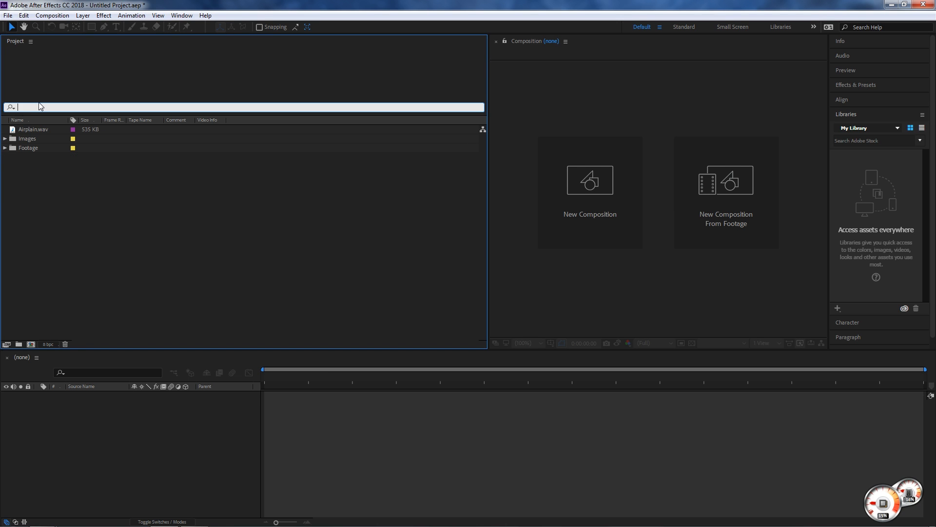
text(sky)
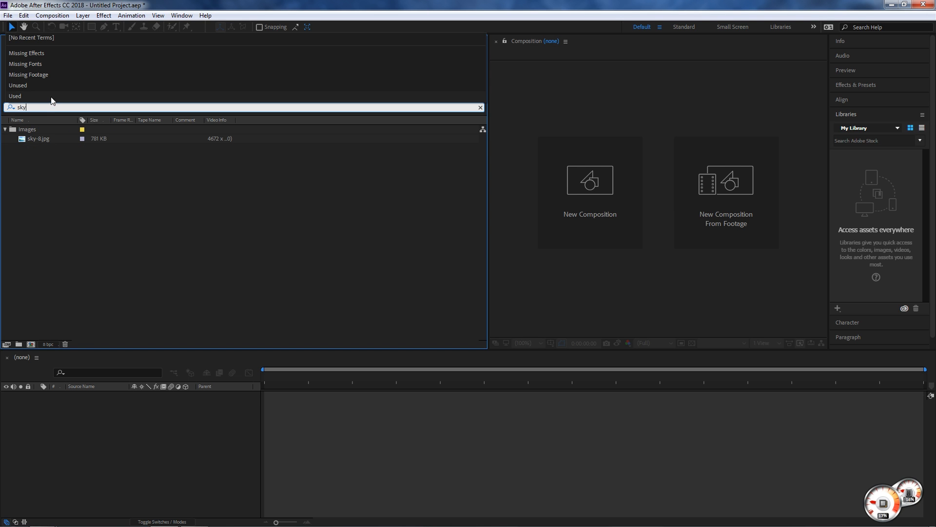
click(28, 165)
click(30, 139)
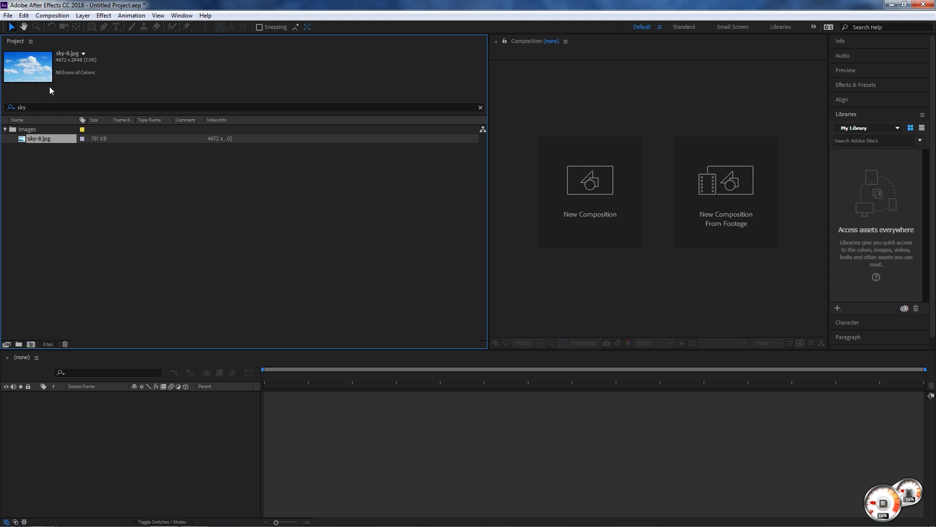
click(36, 170)
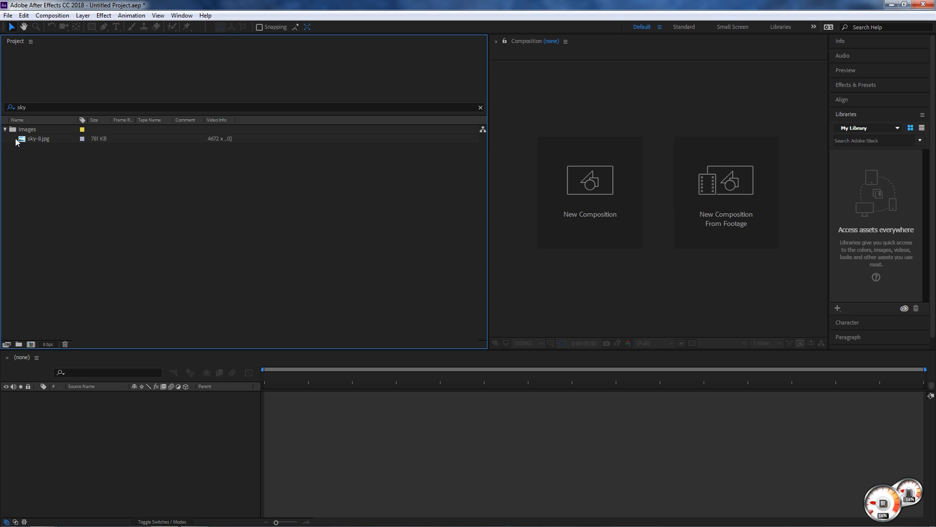
click(480, 108)
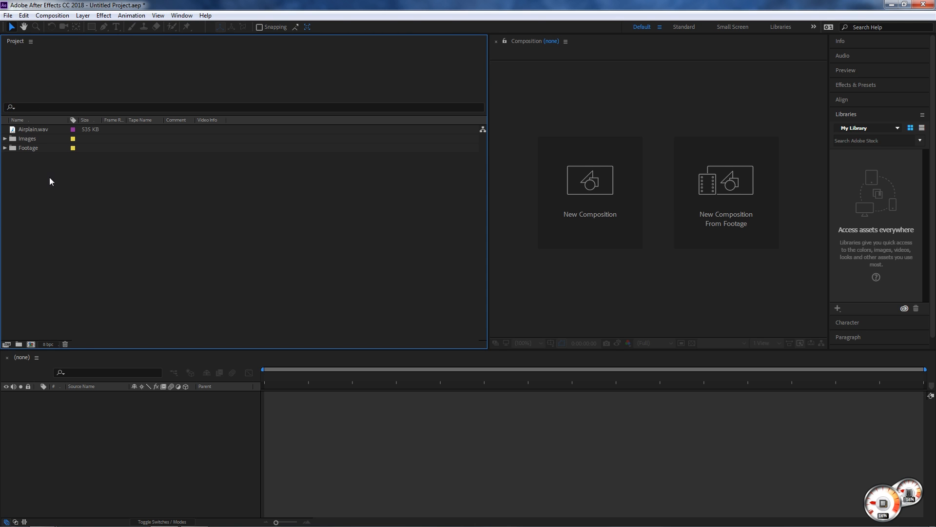
- Narrow the Project panel to just wide enough for all its columns, giving the Composition panel more room
drag(488, 141, 121, 141)
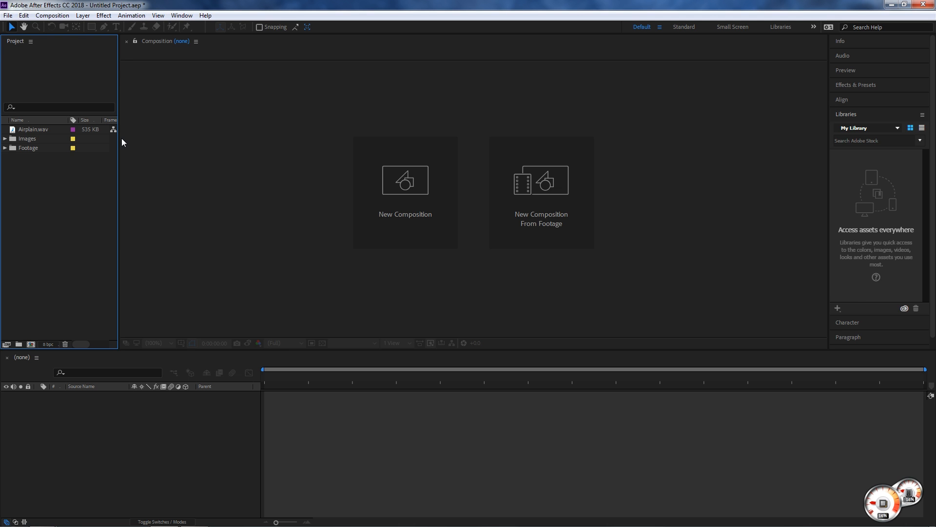
drag(118, 130, 272, 131)
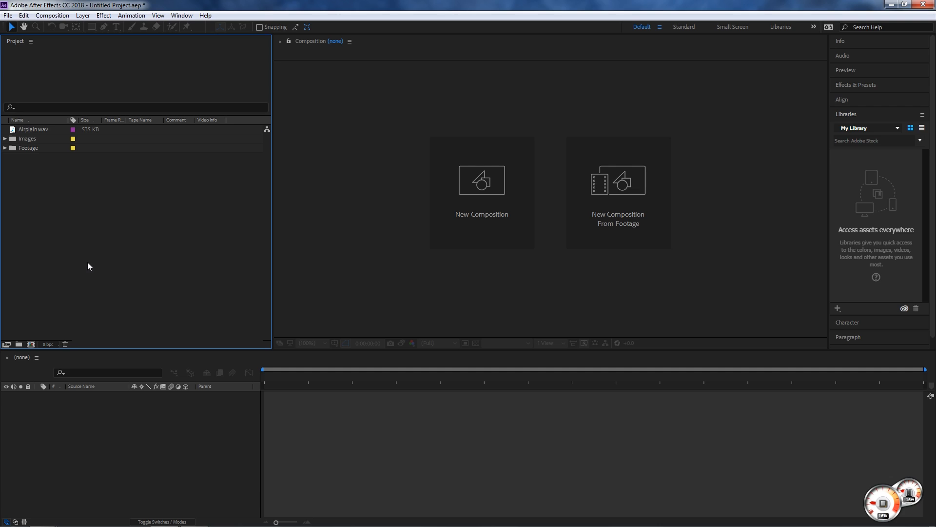